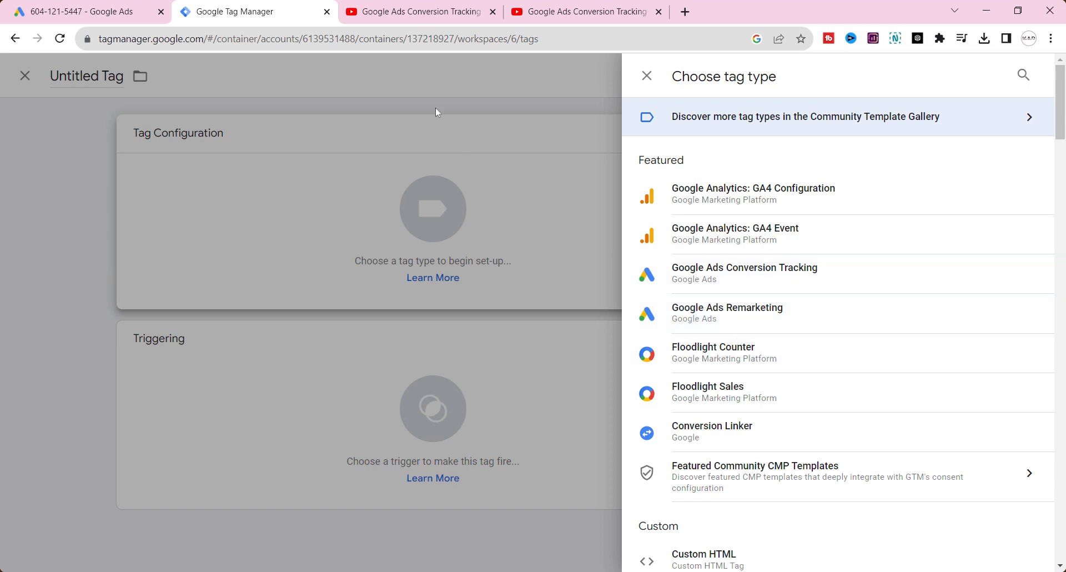
Step: View the two YouTube tutorials on setting up Google Ads conversion tracking and importing GA4 conversions
{"action": "left_click", "coordinate": [436, 7]}
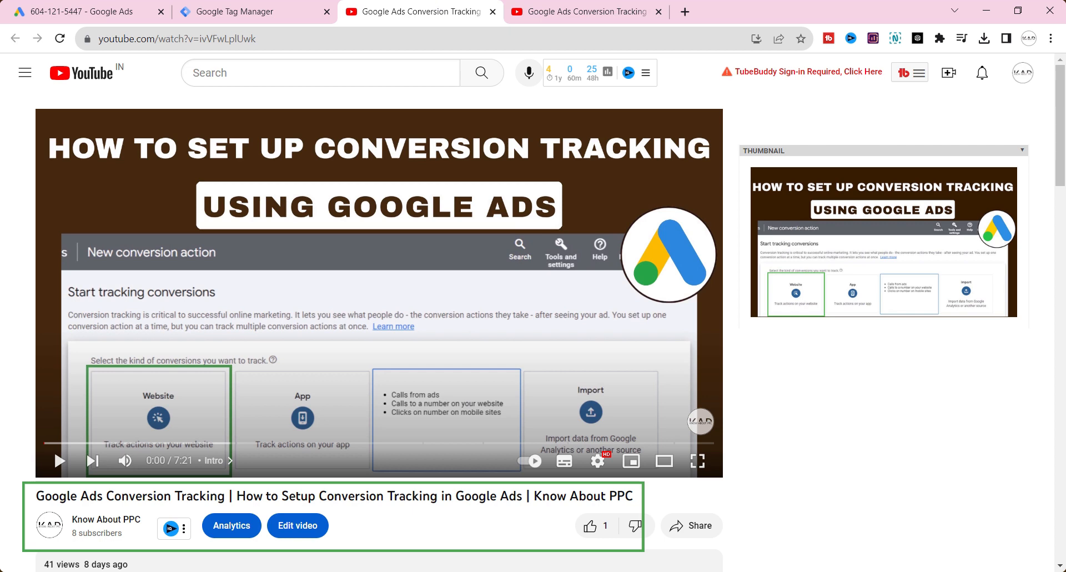
{"action": "left_click", "coordinate": [556, 6]}
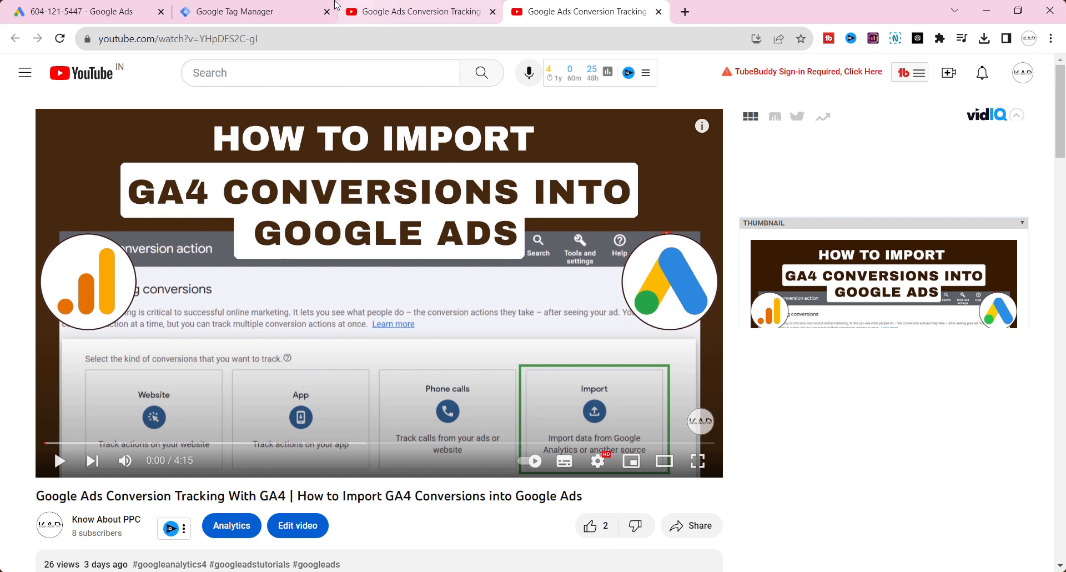
{"action": "left_click", "coordinate": [121, 8]}
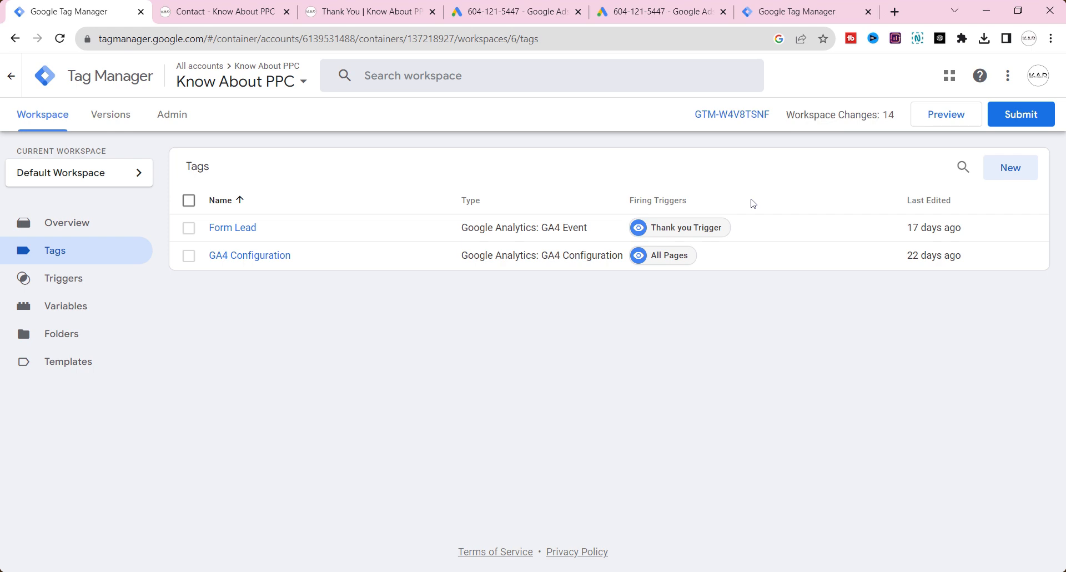
Step: Review the container's Google Tag Manager installation code and the website's contact and thank-you pages
{"action": "left_click", "coordinate": [724, 115]}
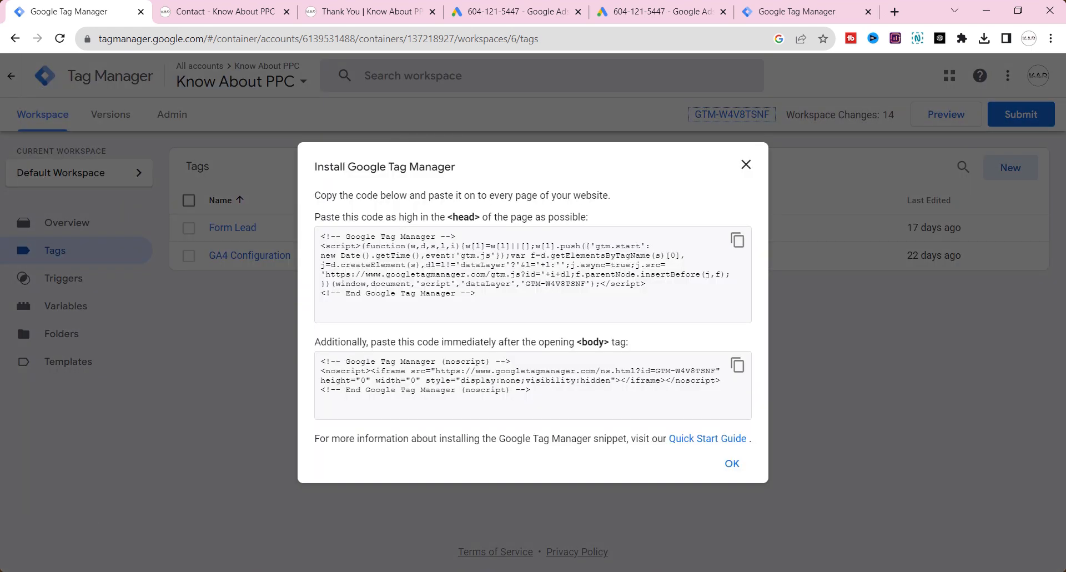
{"action": "left_click_drag", "start_coordinate": [482, 294], "coordinate": [286, 229]}
{"action": "left_click", "coordinate": [226, 10]}
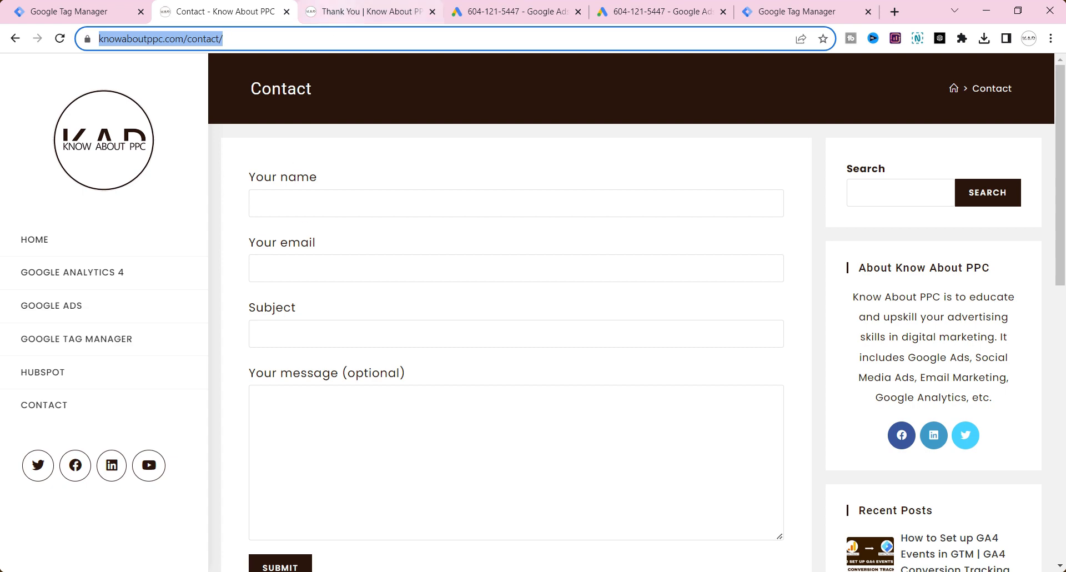
{"action": "left_click", "coordinate": [332, 39]}
{"action": "left_click", "coordinate": [336, 9]}
Step: Switch to Google Ads and look over the details form for a manually added conversion action
{"action": "left_click", "coordinate": [537, 10]}
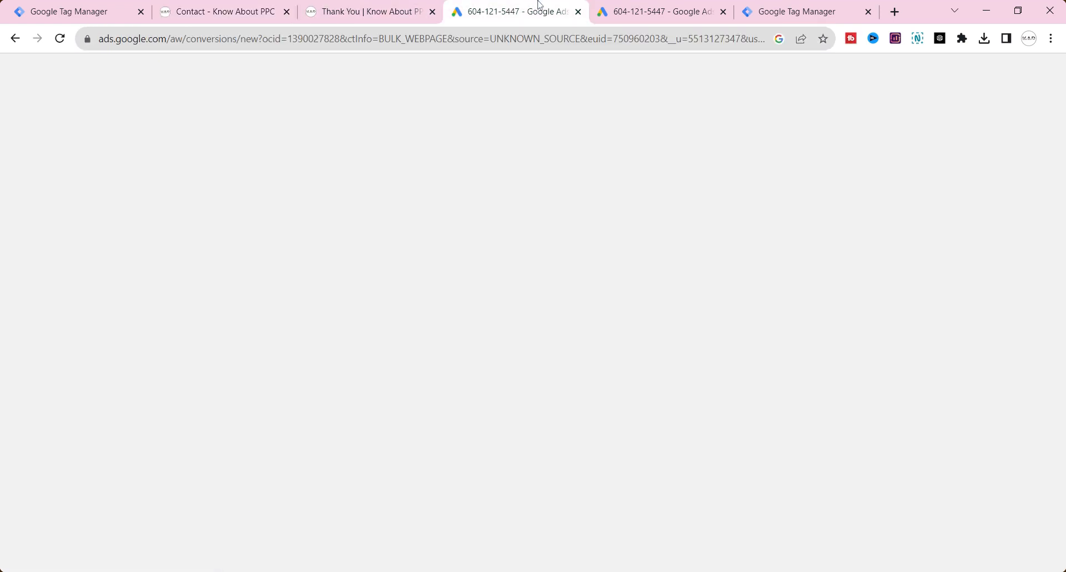
{"action": "left_click", "coordinate": [227, 483]}
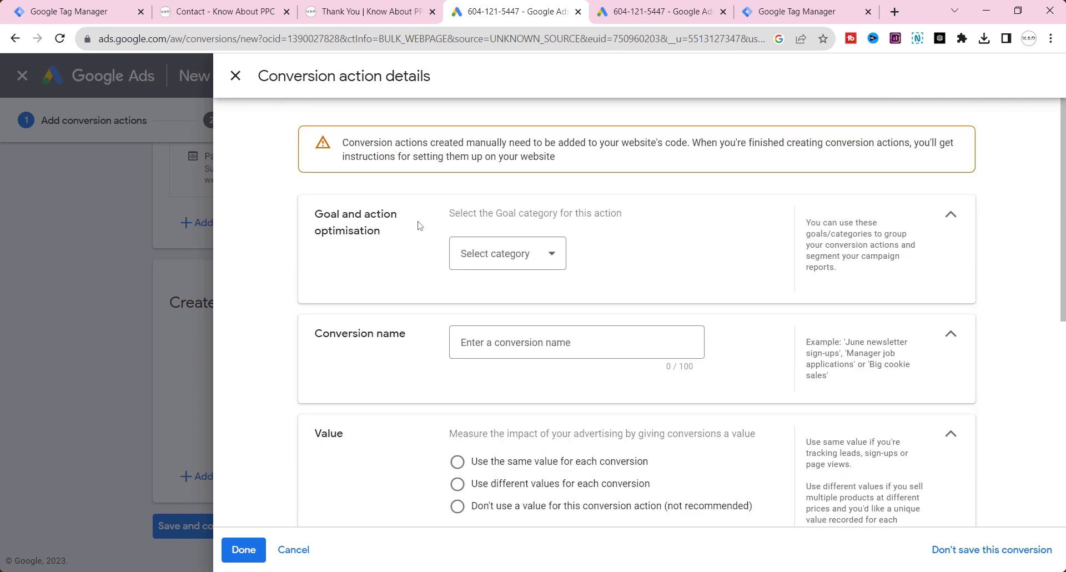
{"action": "scroll", "coordinate": [508, 309], "scroll_direction": "down", "scroll_amount": 5}
Step: View the Google Tag Manager setup instructions for the Leads conversion, and open the tag type choices for the untitled tag in Tag Manager
{"action": "key", "text": "ctrl+Tab"}
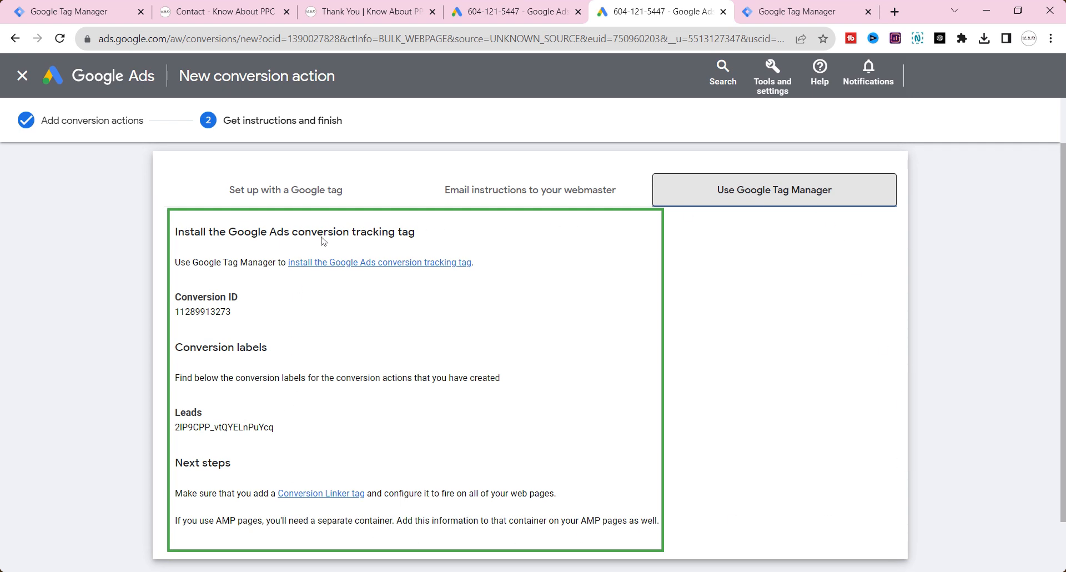
{"action": "left_click", "coordinate": [771, 13]}
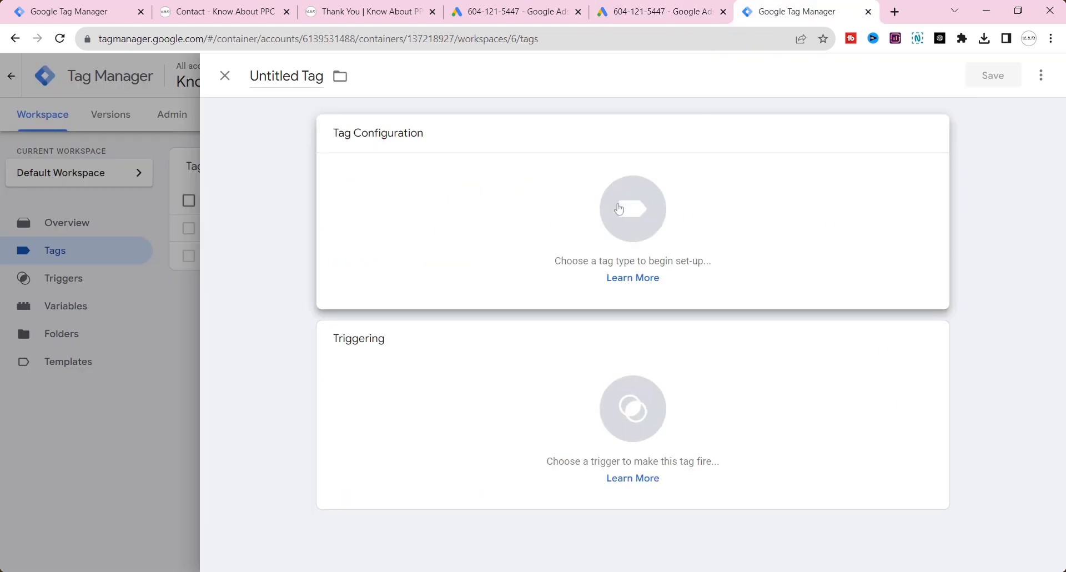
{"action": "left_click", "coordinate": [619, 209]}
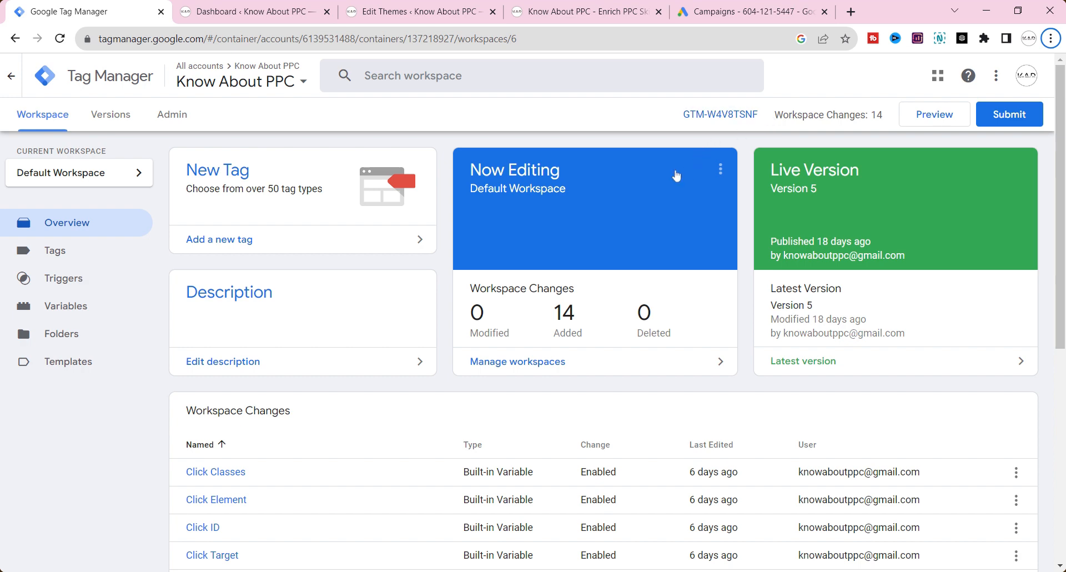
Step: Open the Know About PPC container's installation code and highlight its head and body snippets
{"action": "left_click", "coordinate": [712, 118]}
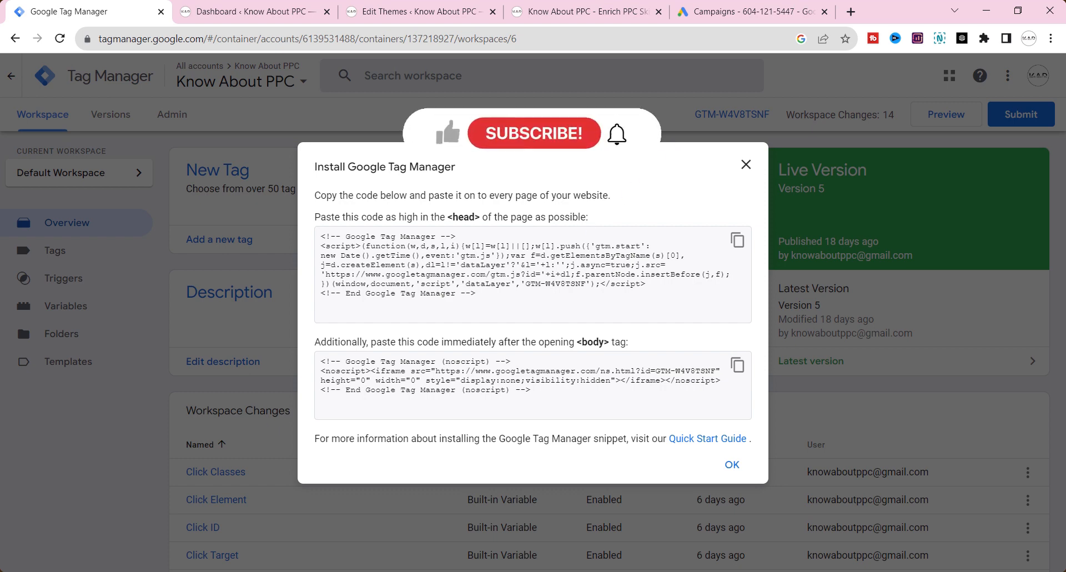
{"action": "left_click_drag", "start_coordinate": [476, 294], "coordinate": [346, 246]}
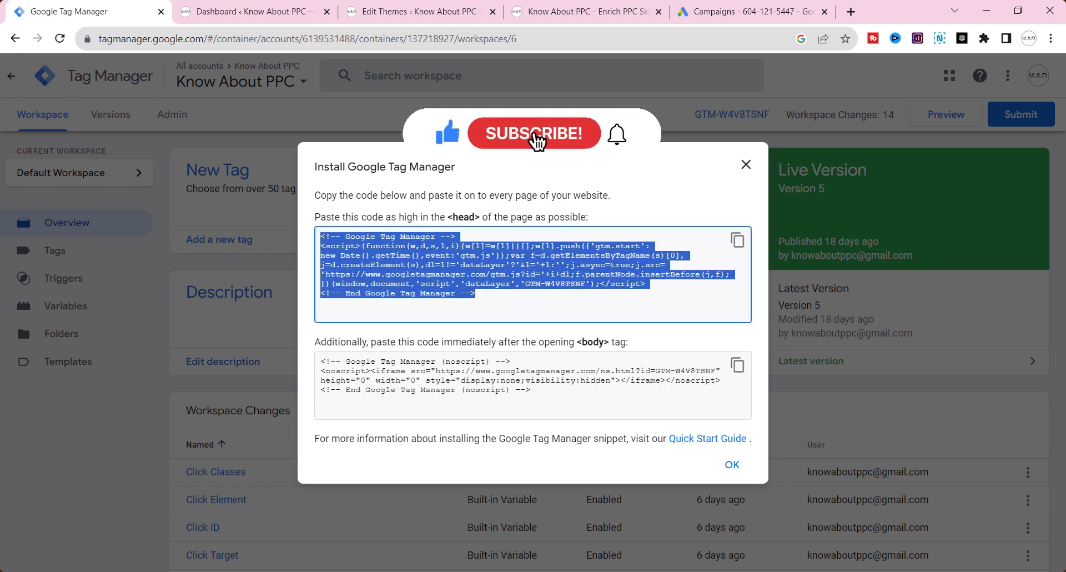
{"action": "left_click_drag", "start_coordinate": [531, 390], "coordinate": [336, 361]}
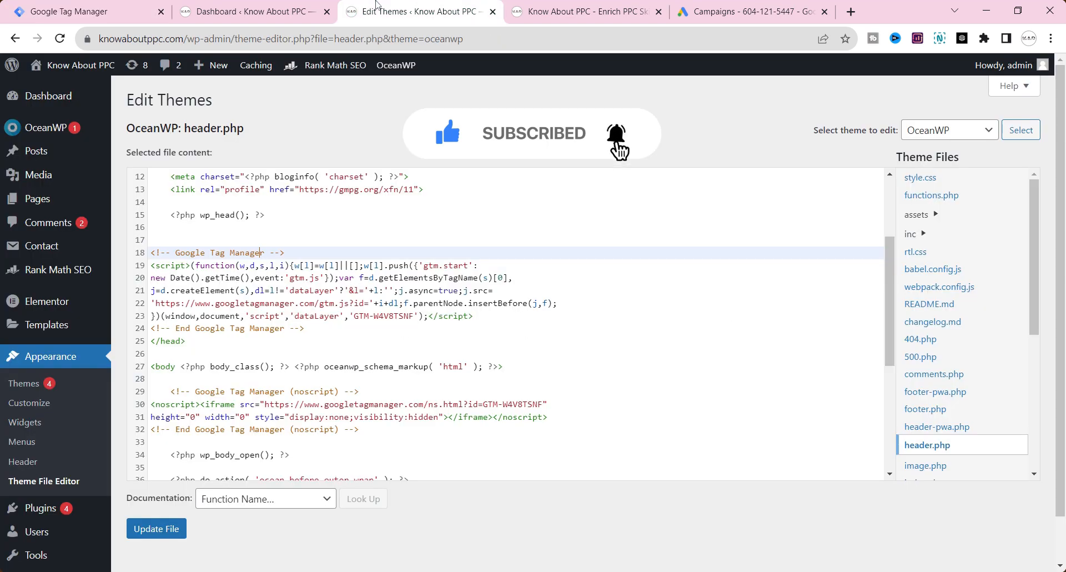
Step: Highlight the Google Tag Manager head script and body noscript blocks in the OceanWP theme's header.php file
{"action": "left_click_drag", "start_coordinate": [305, 328], "coordinate": [150, 252]}
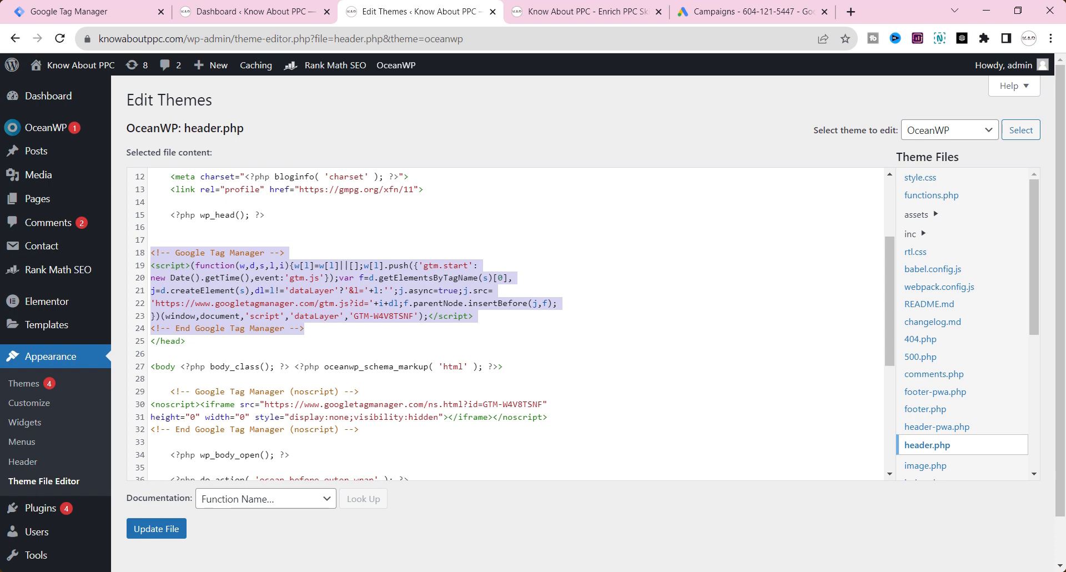
{"action": "double_click", "coordinate": [165, 366]}
{"action": "left_click_drag", "start_coordinate": [360, 430], "coordinate": [151, 392]}
Step: Return to the Tag Manager installation code and highlight the head snippet again
{"action": "left_click", "coordinate": [83, 11]}
{"action": "left_click", "coordinate": [489, 294]}
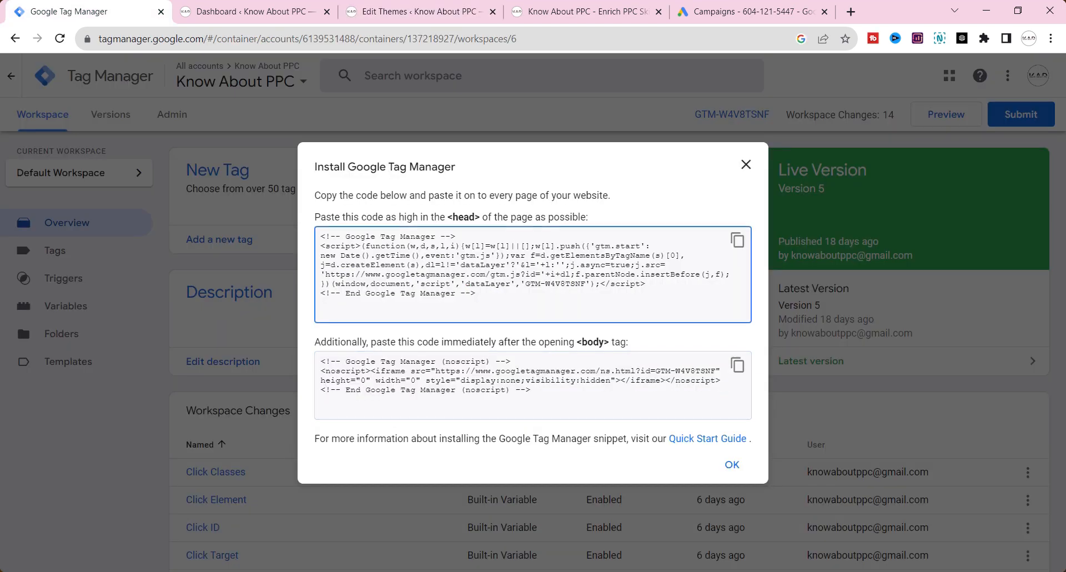
{"action": "left_click_drag", "start_coordinate": [488, 294], "coordinate": [320, 236]}
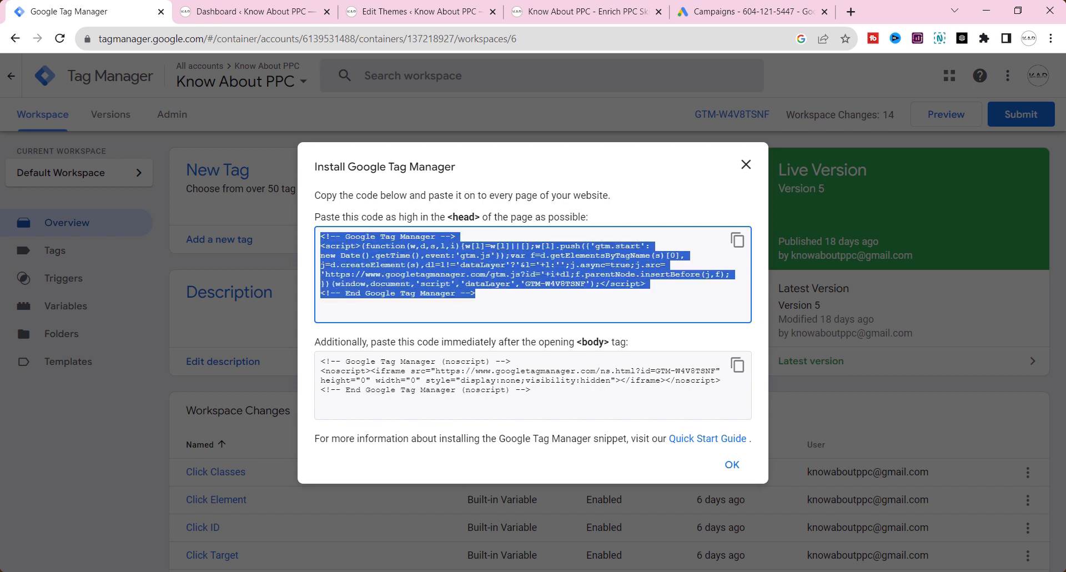
{"action": "left_click", "coordinate": [682, 281]}
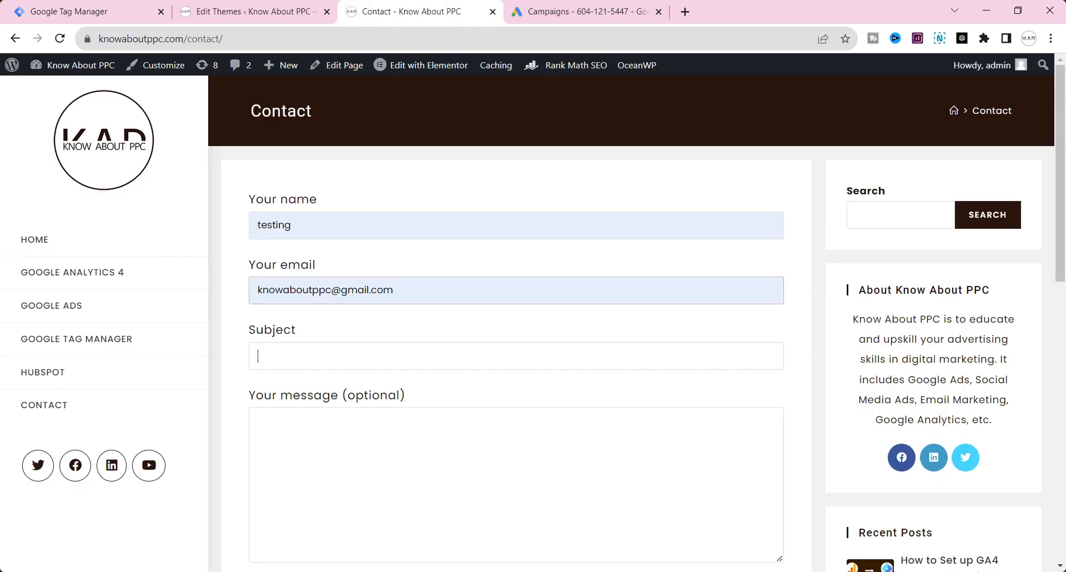
Step: Submit the website's contact form with "testing" as name and subject, the contact's email, and the message "test"
{"action": "type", "text": "testing"}
{"action": "key", "text": "Tab"}
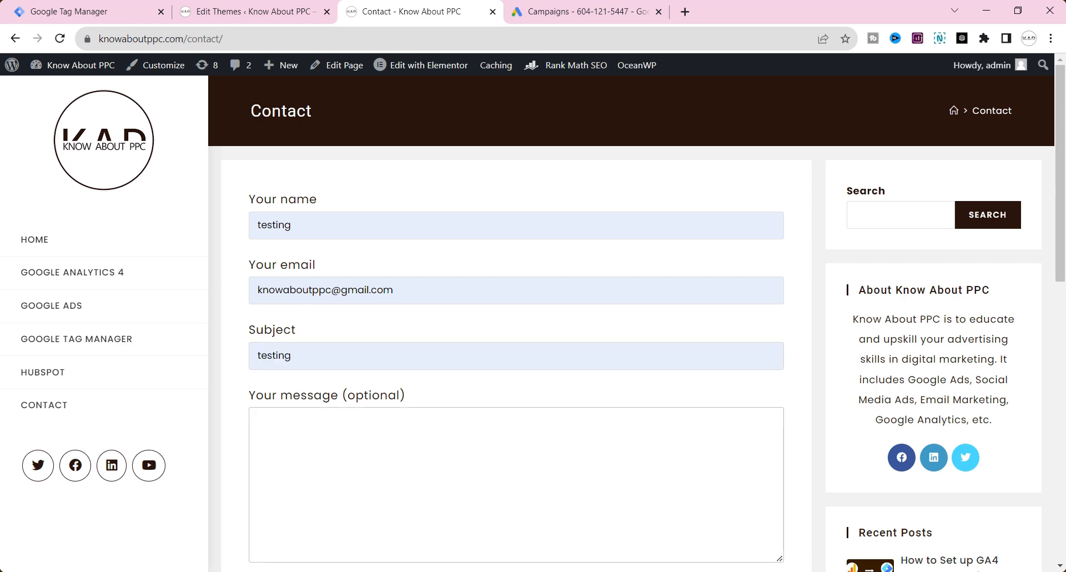
{"action": "type", "text": "test"}
{"action": "scroll", "coordinate": [409, 331], "scroll_direction": "down", "scroll_amount": 2}
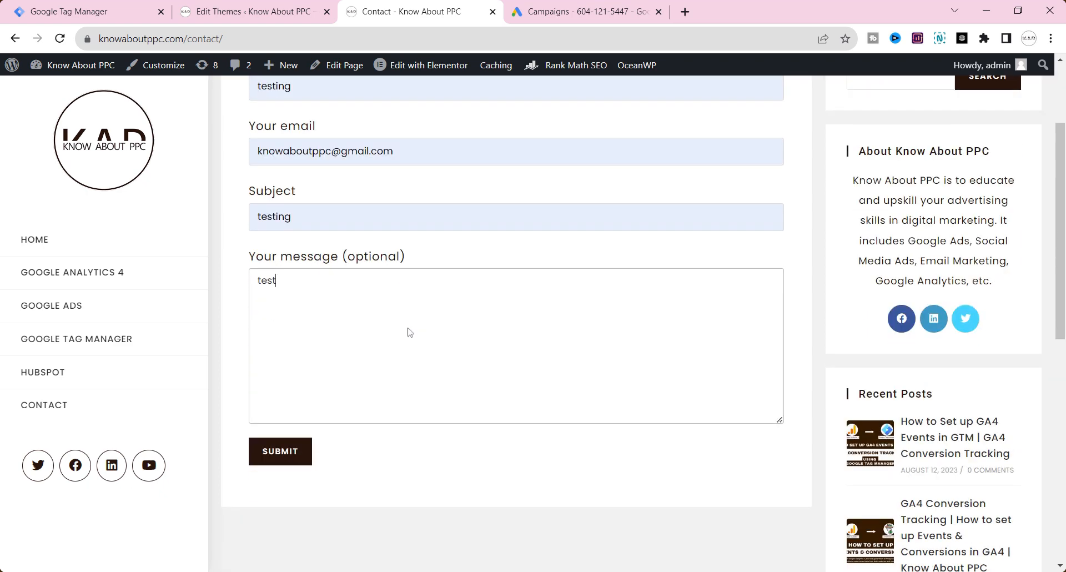
{"action": "left_click", "coordinate": [287, 462]}
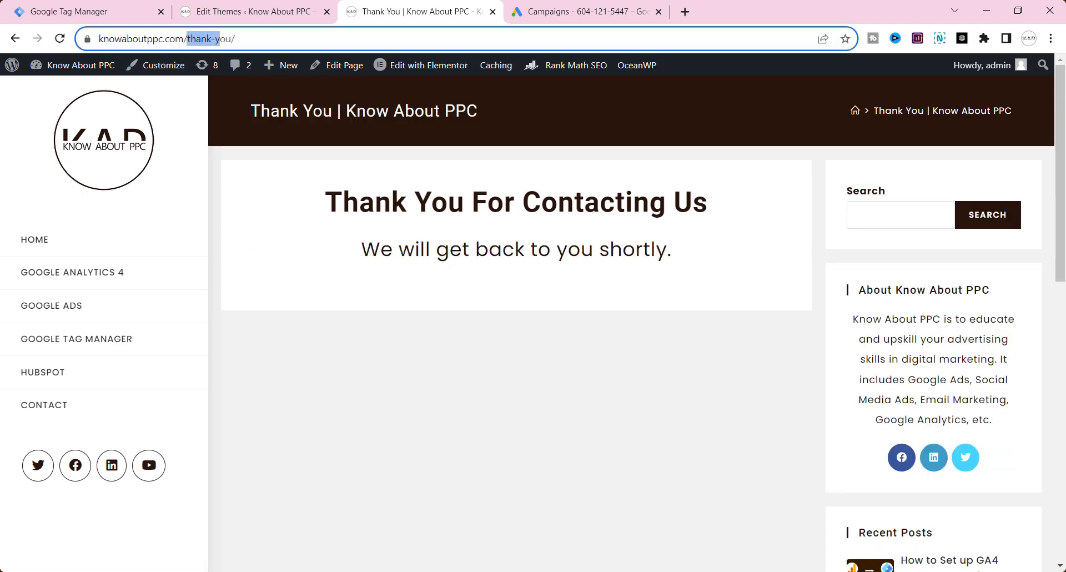
Step: Switch to Google Ads and start a new conversion action that tracks website conversions
{"action": "key", "text": "ctrl+Tab"}
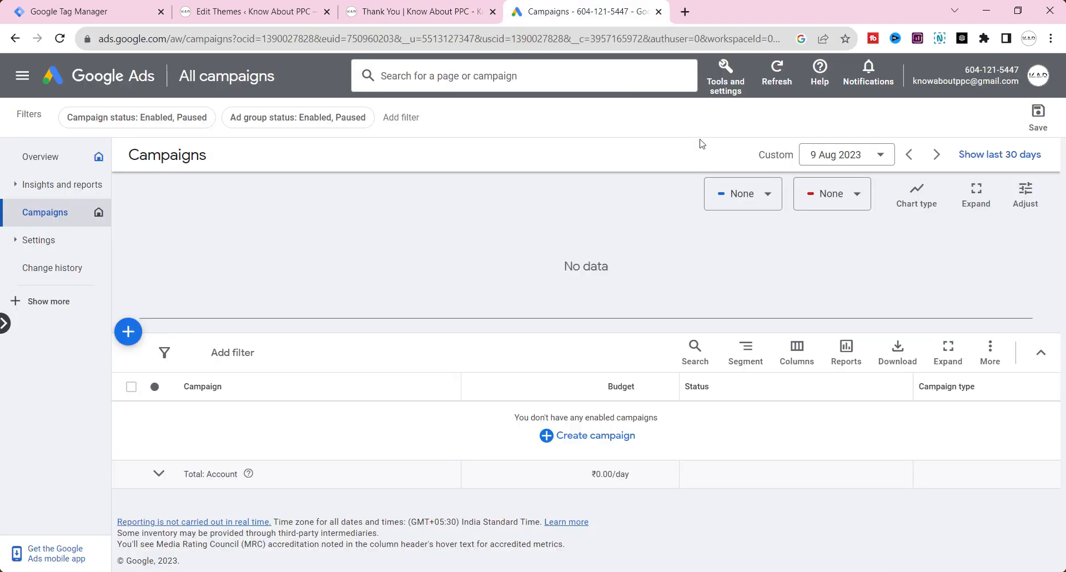
{"action": "left_click", "coordinate": [733, 88]}
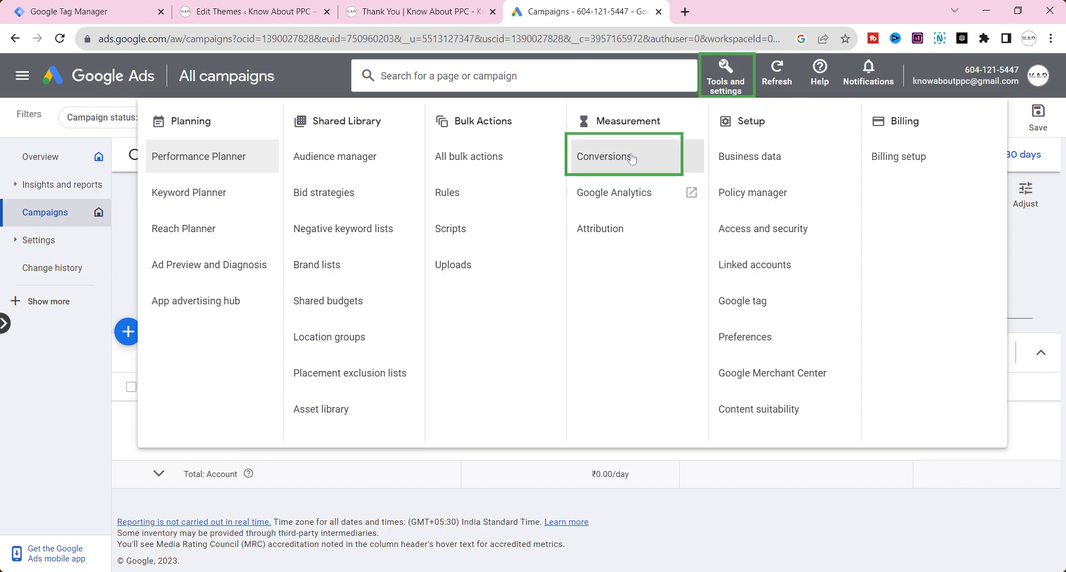
{"action": "left_click", "coordinate": [632, 158]}
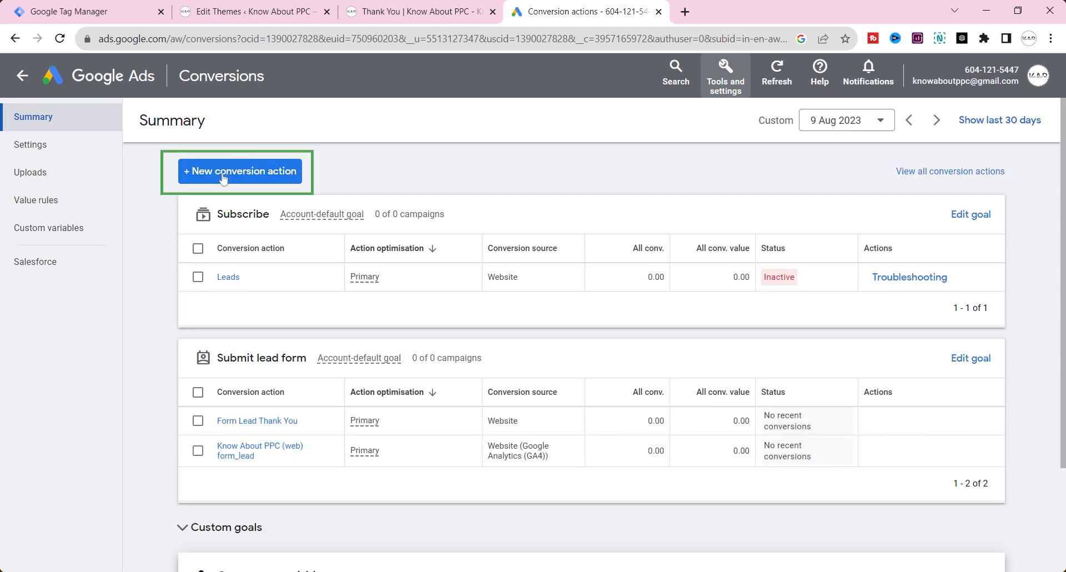
{"action": "left_click", "coordinate": [222, 174]}
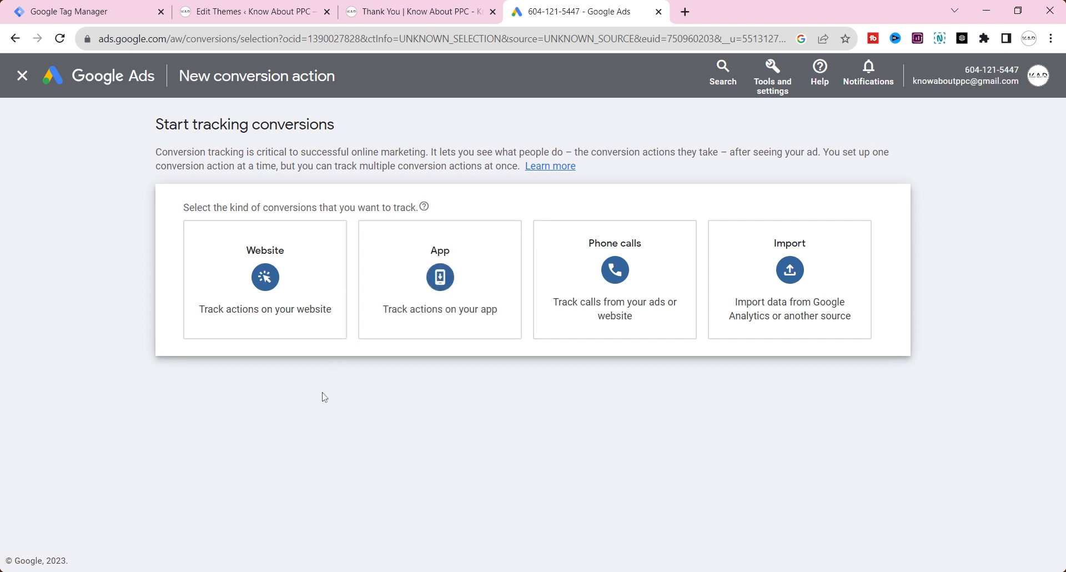
{"action": "left_click", "coordinate": [277, 300]}
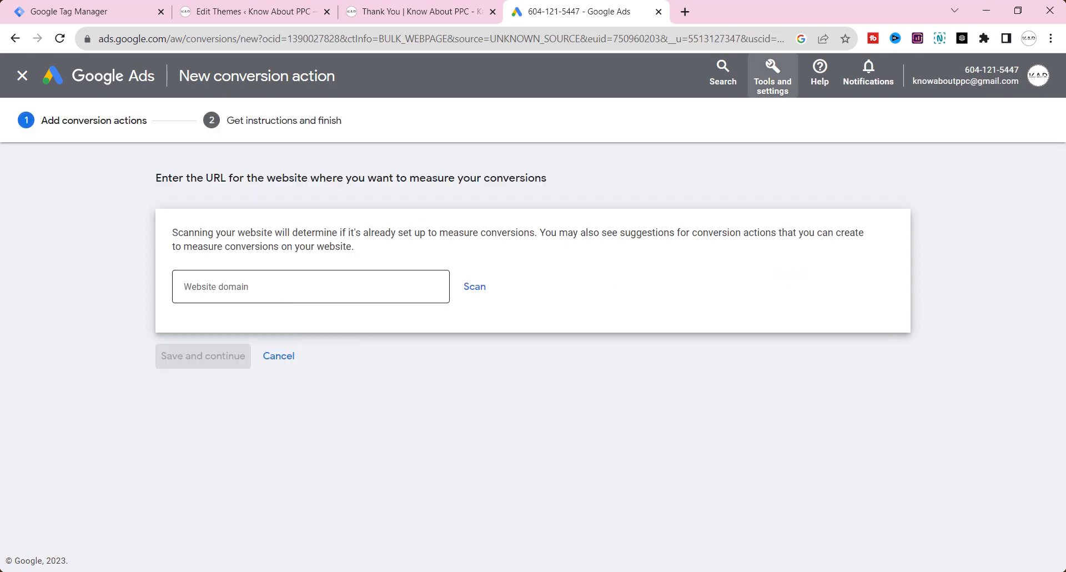
{"action": "left_click", "coordinate": [375, 7]}
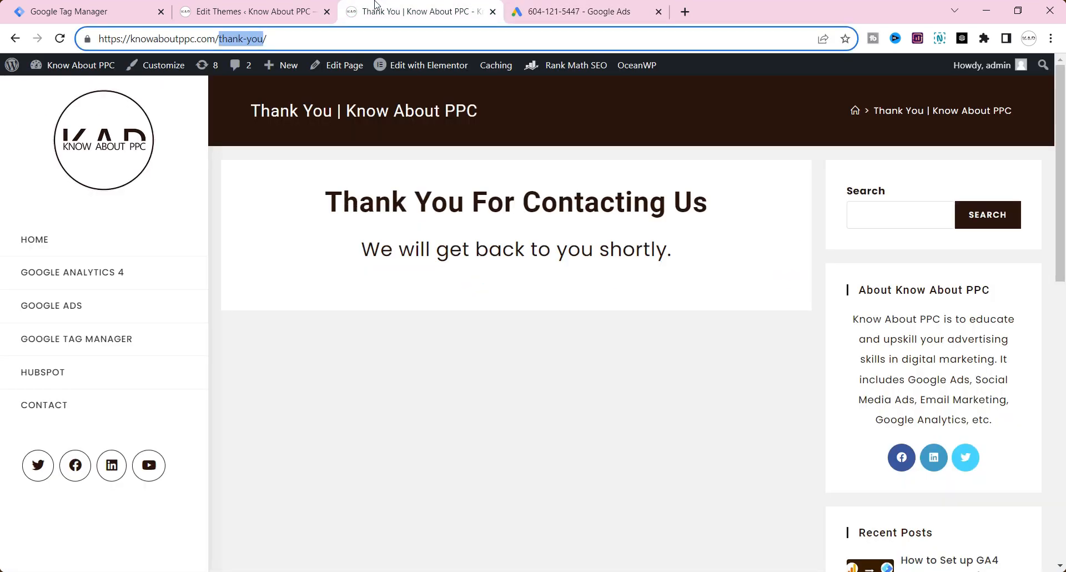
{"action": "left_click_drag", "start_coordinate": [217, 39], "coordinate": [60, 39]}
{"action": "key", "text": "ctrl+c"}
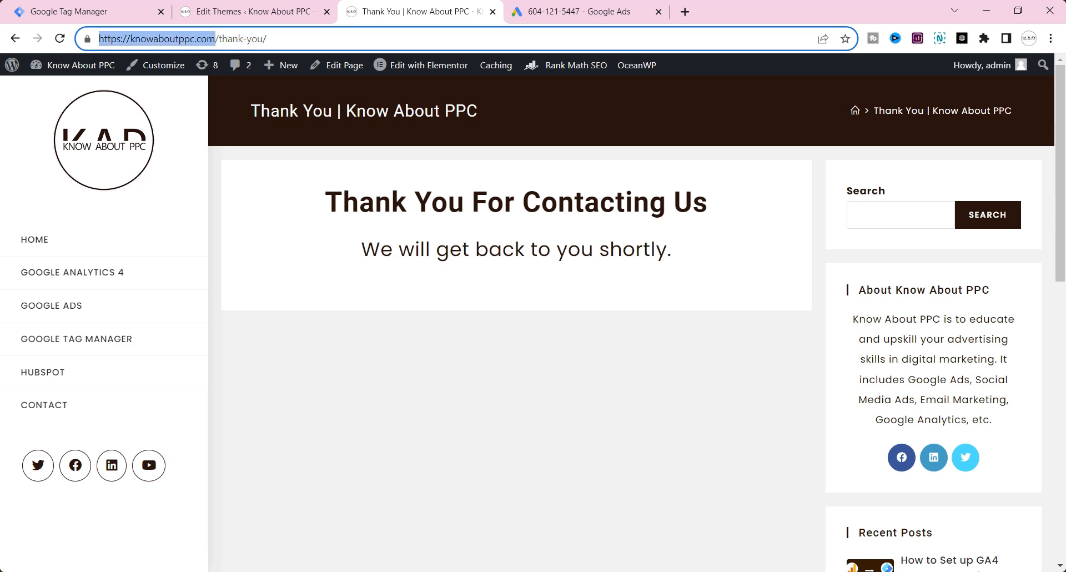
{"action": "left_click", "coordinate": [578, 7]}
{"action": "key", "text": "ctrl+v"}
{"action": "left_click", "coordinate": [477, 294]}
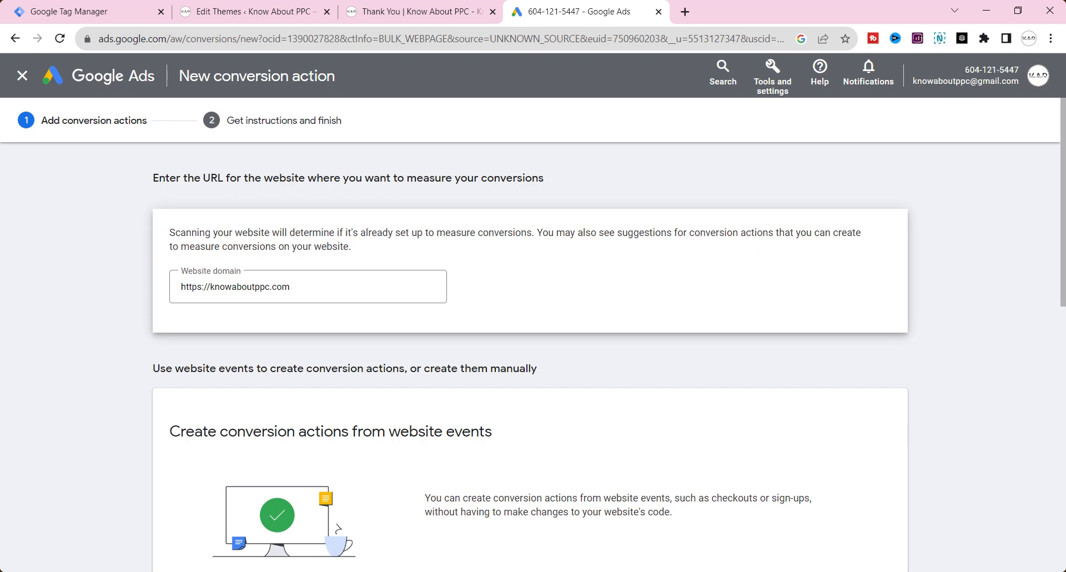
Step: Examine the conversion actions suggested from website events for the scanned site
{"action": "scroll", "coordinate": [439, 302], "scroll_direction": "down", "scroll_amount": 5}
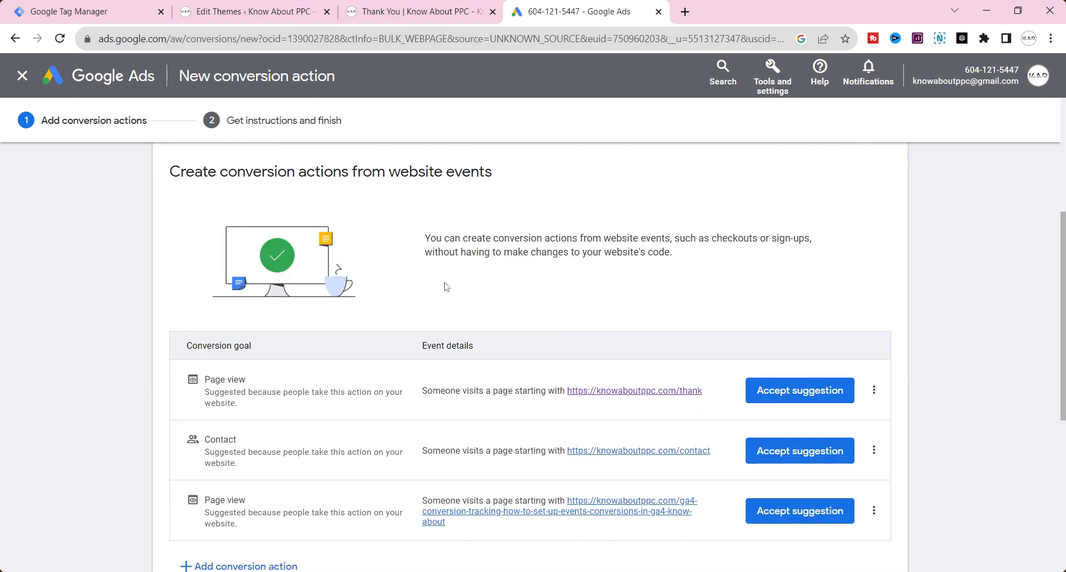
{"action": "scroll", "coordinate": [391, 288], "scroll_direction": "up", "scroll_amount": 2}
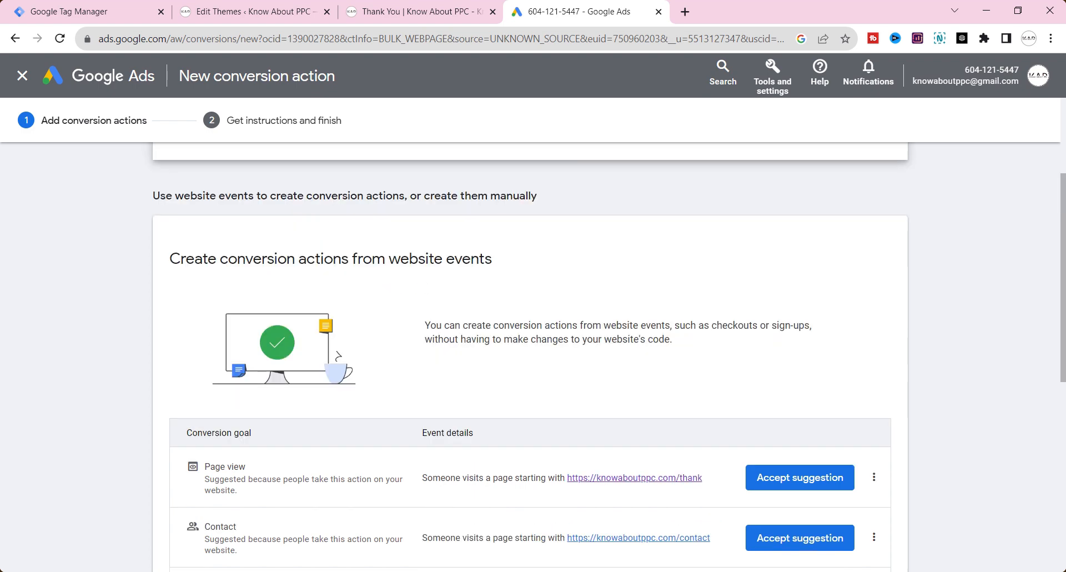
{"action": "triple_click", "coordinate": [328, 258]}
{"action": "scroll", "coordinate": [382, 284], "scroll_direction": "down", "scroll_amount": 6}
{"action": "scroll", "coordinate": [382, 284], "scroll_direction": "up", "scroll_amount": 3}
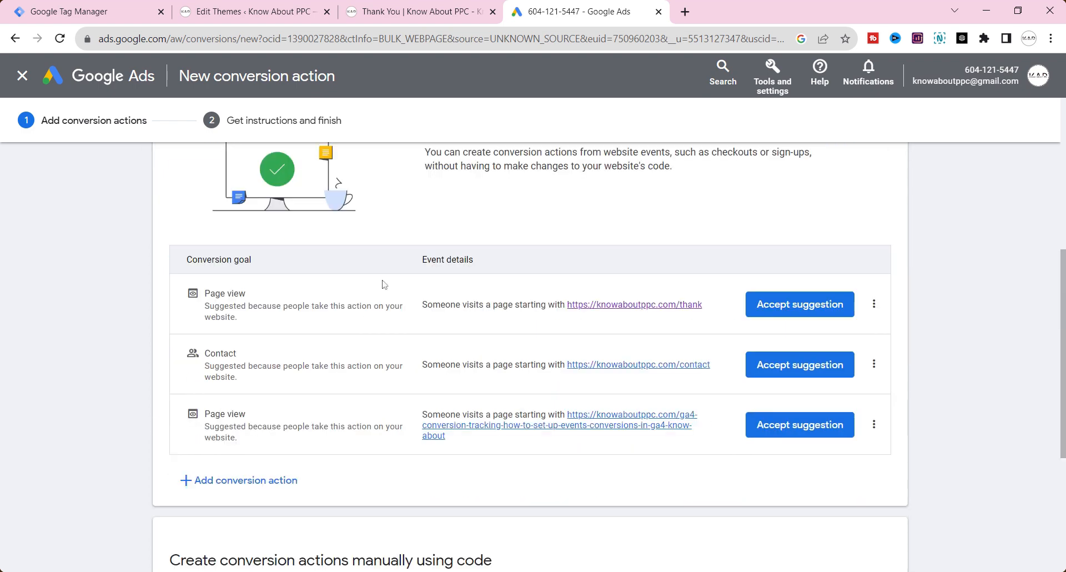
{"action": "scroll", "coordinate": [382, 284], "scroll_direction": "down", "scroll_amount": 3}
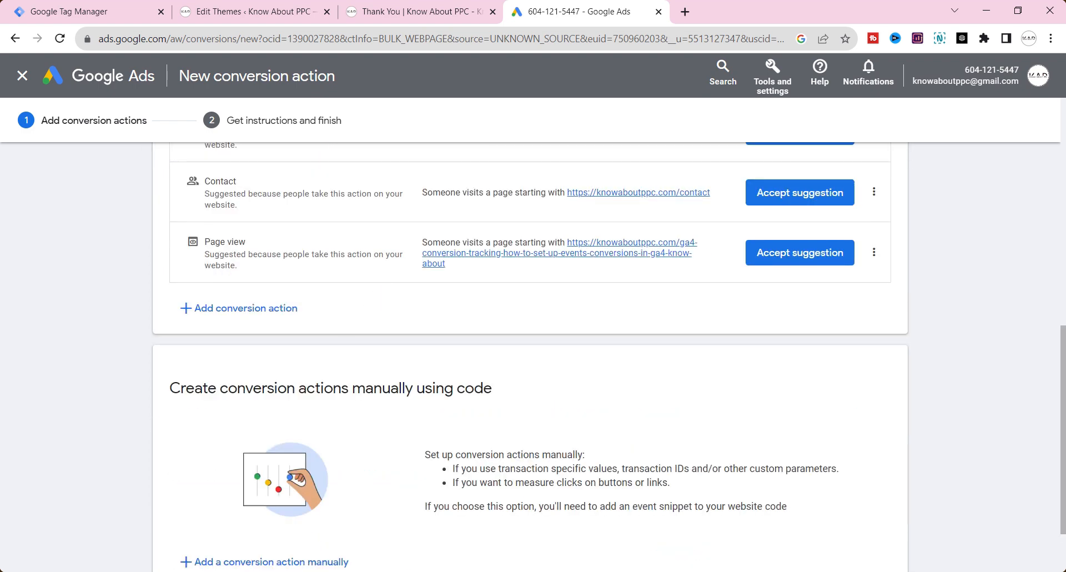
Step: Add a conversion action manually in the section for creating conversion actions using code
{"action": "triple_click", "coordinate": [325, 388]}
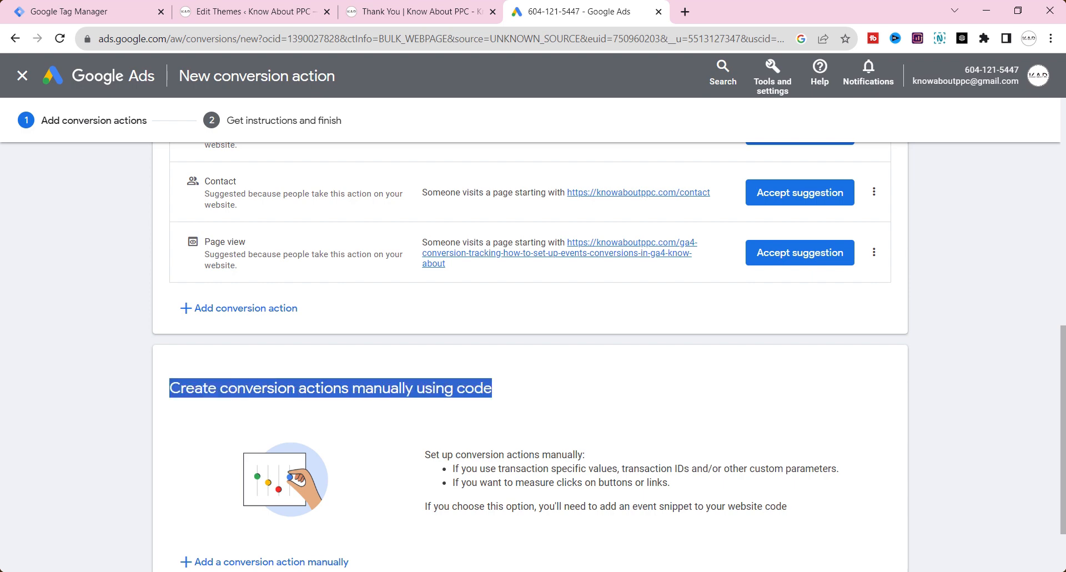
{"action": "scroll", "coordinate": [222, 314], "scroll_direction": "down", "scroll_amount": 2}
{"action": "left_click", "coordinate": [358, 293]}
{"action": "triple_click", "coordinate": [325, 305]}
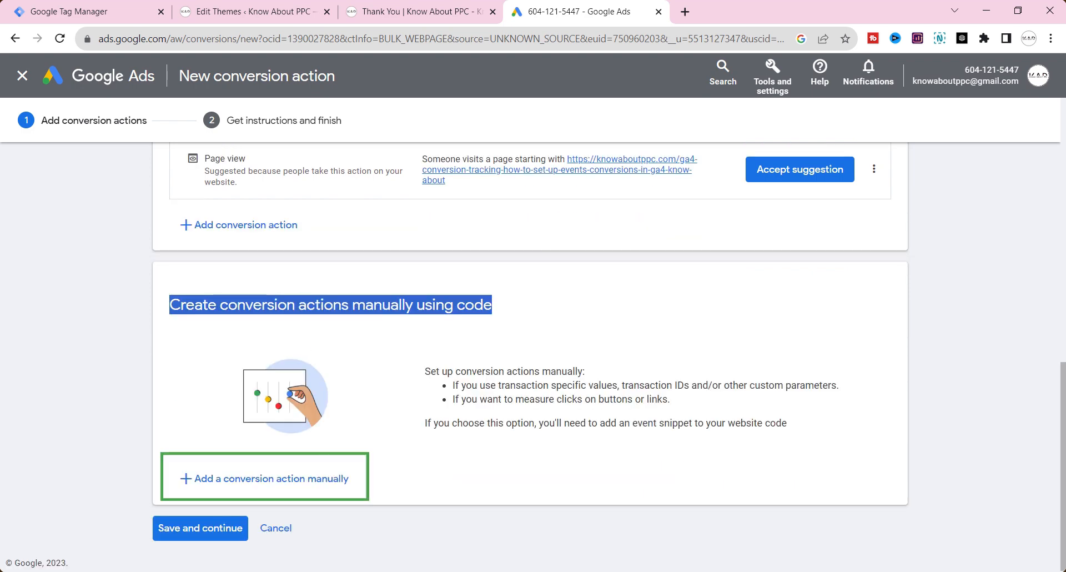
{"action": "left_click", "coordinate": [316, 481]}
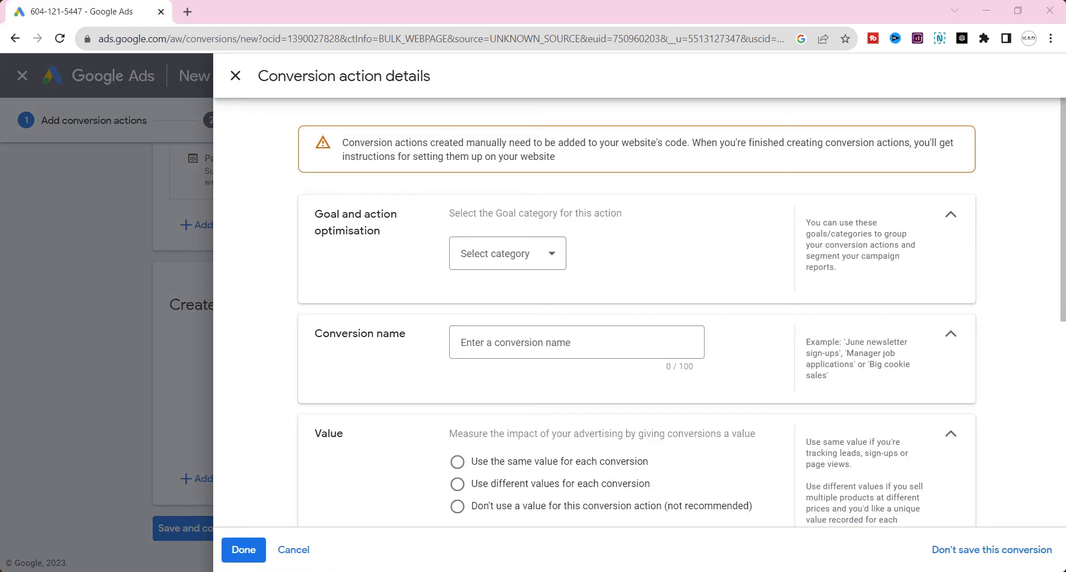
Step: Set the conversion action's goal category to Submit lead form and expand its conversion action optimisation options
{"action": "left_click", "coordinate": [528, 264]}
{"action": "scroll", "coordinate": [481, 383], "scroll_direction": "down", "scroll_amount": 1}
{"action": "left_click", "coordinate": [482, 356]}
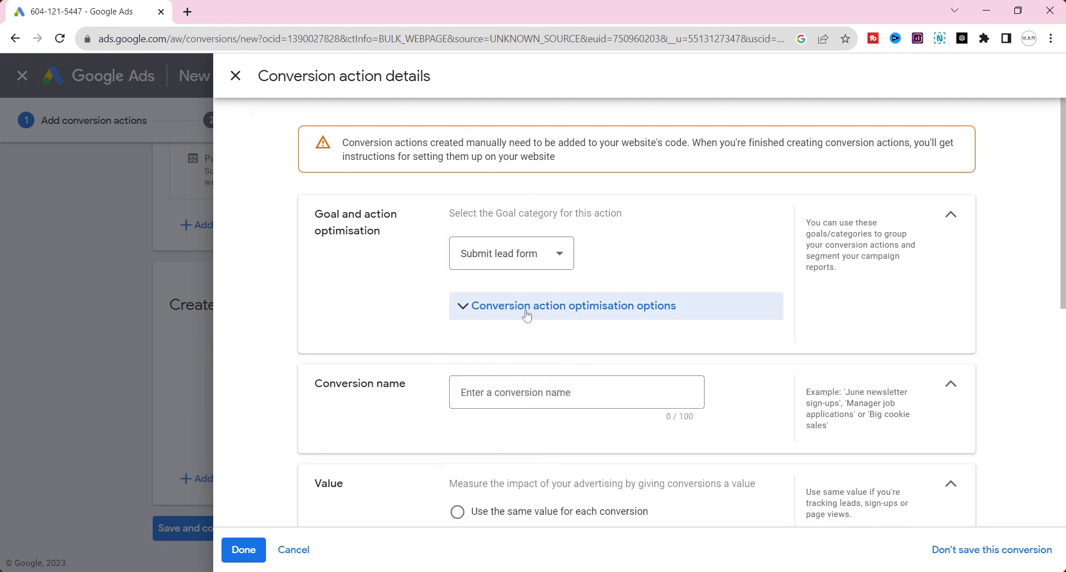
{"action": "left_click", "coordinate": [526, 314]}
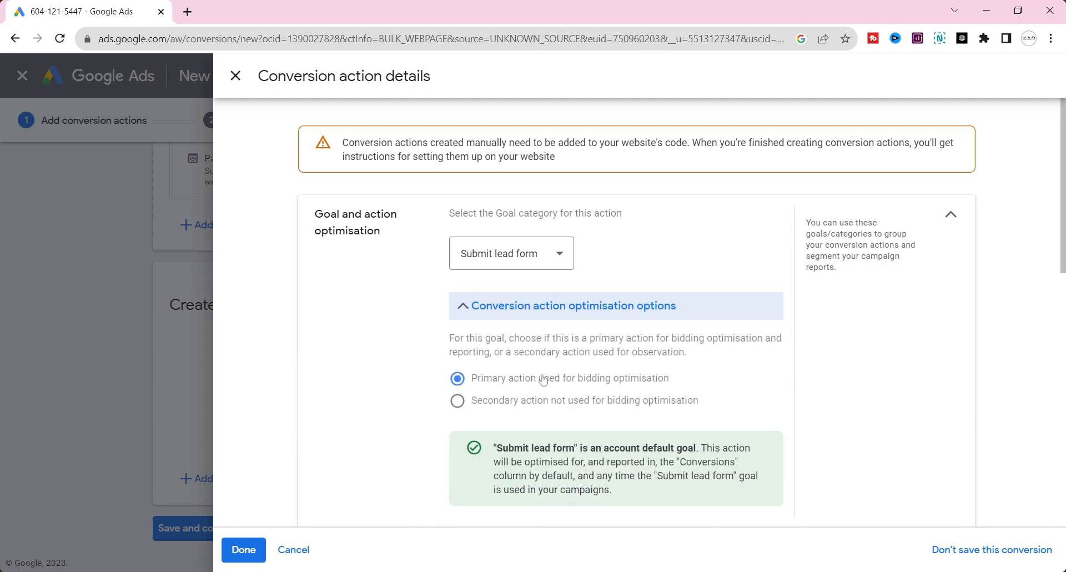
Step: Name the conversion "From Lead GTM" and choose to use the same value for each conversion
{"action": "scroll", "coordinate": [544, 378], "scroll_direction": "down", "scroll_amount": 3}
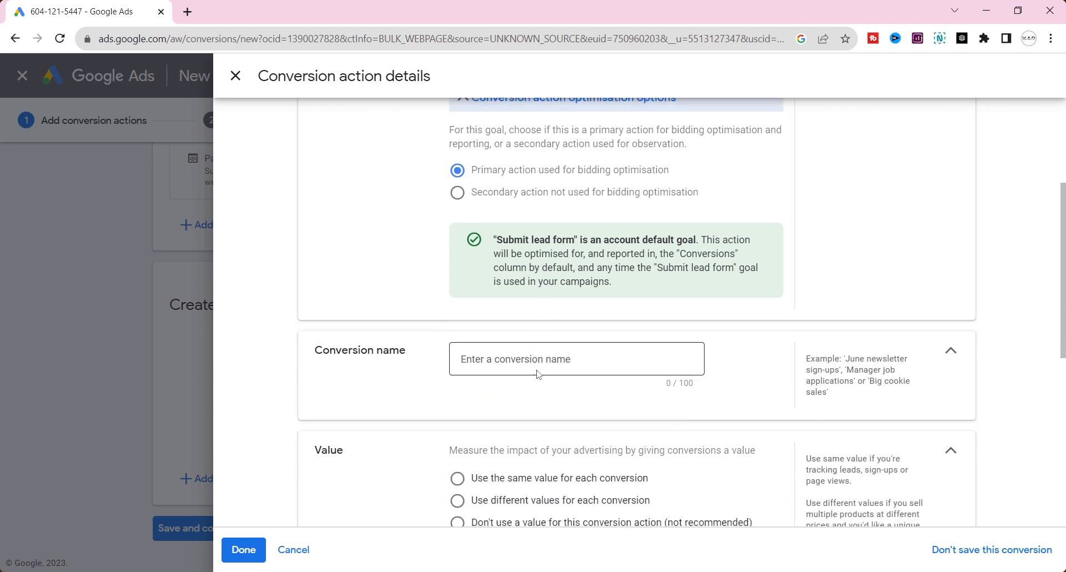
{"action": "left_click", "coordinate": [540, 369]}
{"action": "type", "text": "From Lead GTM"}
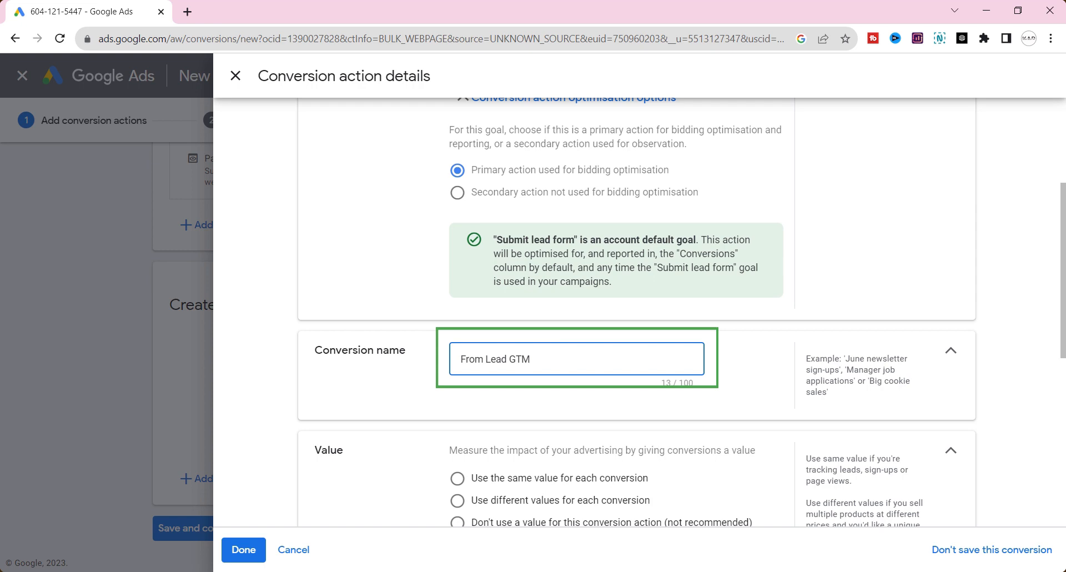
{"action": "scroll", "coordinate": [638, 311], "scroll_direction": "down", "scroll_amount": 2}
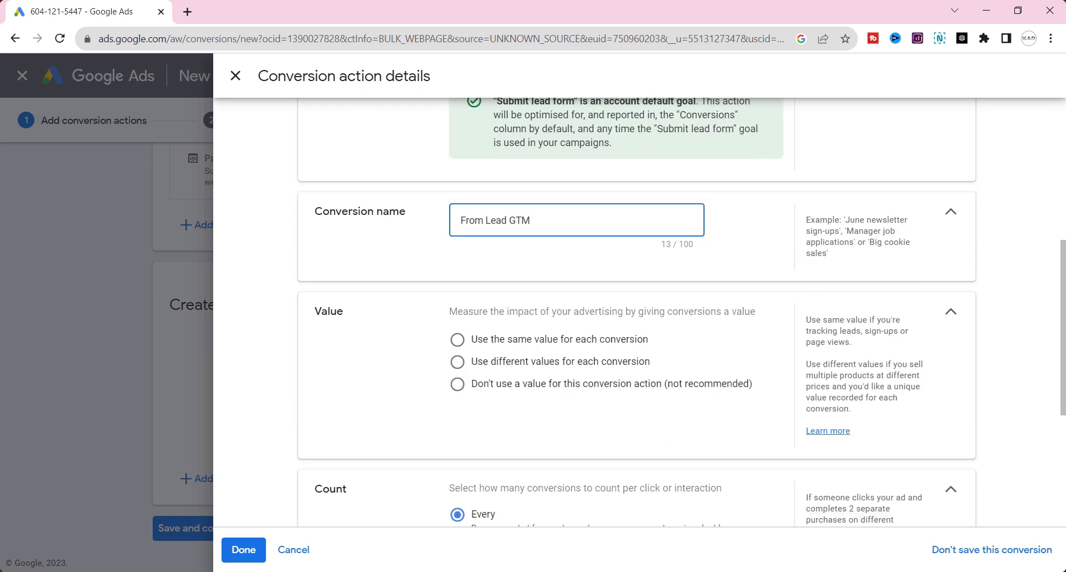
{"action": "left_click", "coordinate": [561, 343]}
Step: Count only one conversion per interaction and set the click-through conversion window to 90 days
{"action": "scroll", "coordinate": [562, 343], "scroll_direction": "down", "scroll_amount": 2}
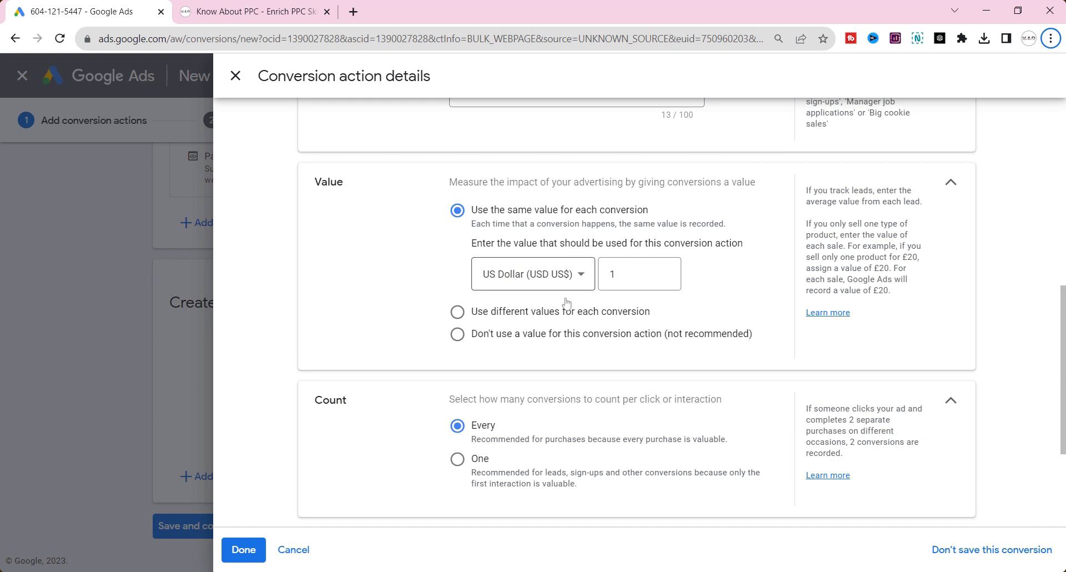
{"action": "scroll", "coordinate": [483, 320], "scroll_direction": "down", "scroll_amount": 3}
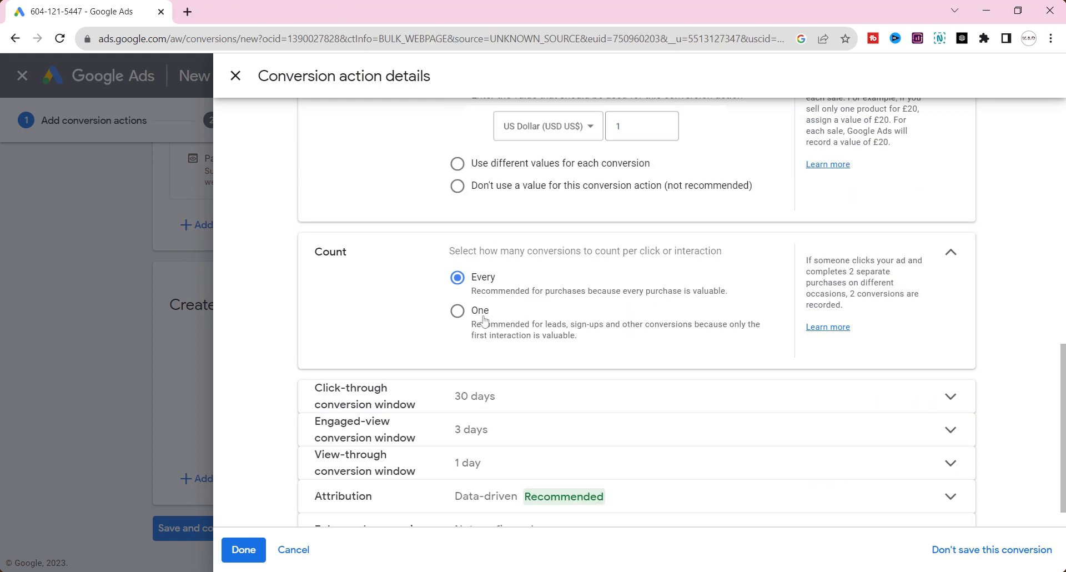
{"action": "left_click", "coordinate": [484, 320]}
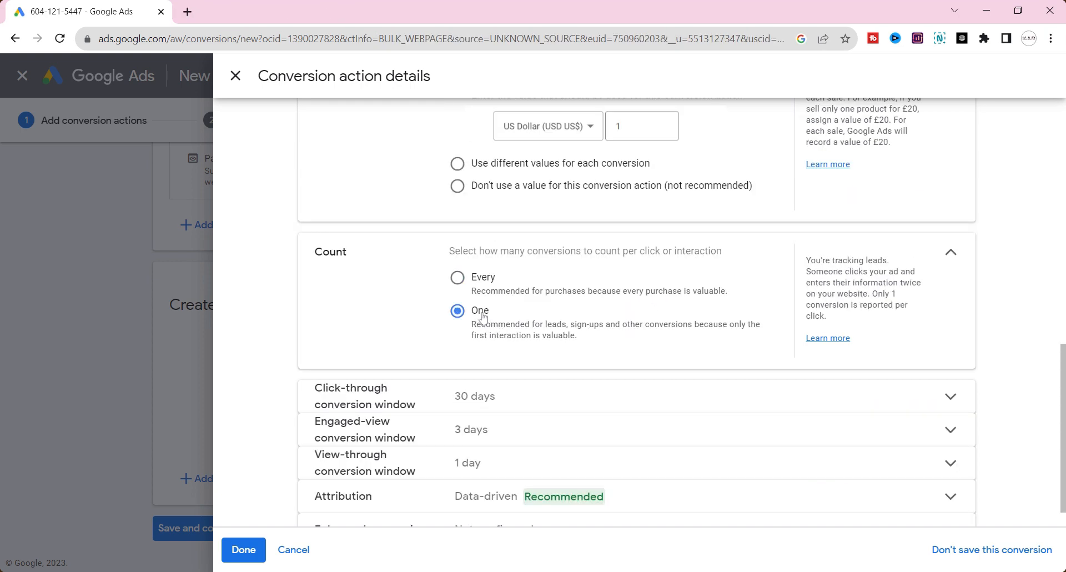
{"action": "left_click", "coordinate": [525, 407]}
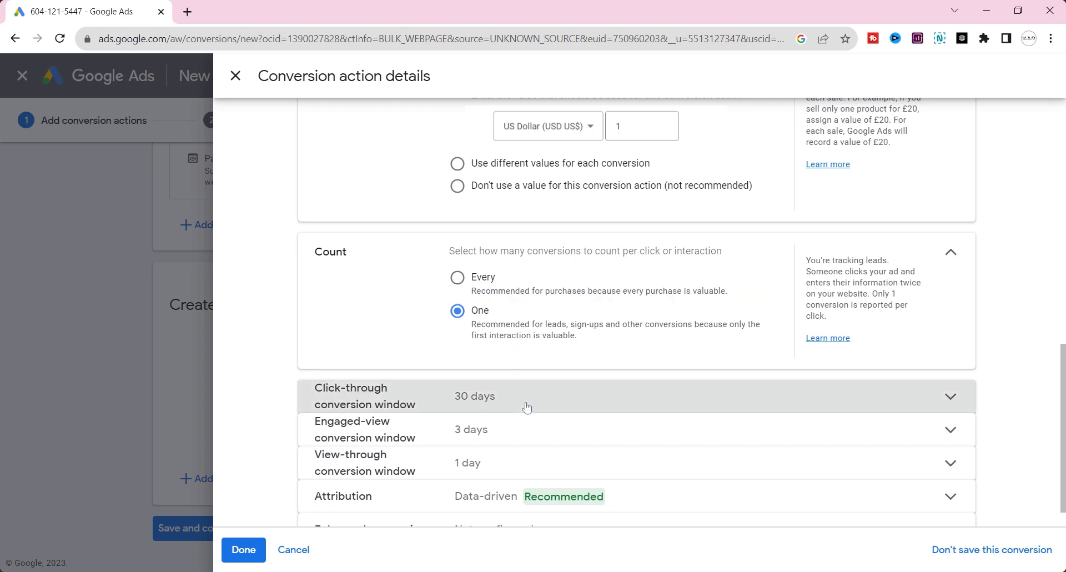
{"action": "left_click", "coordinate": [508, 461]}
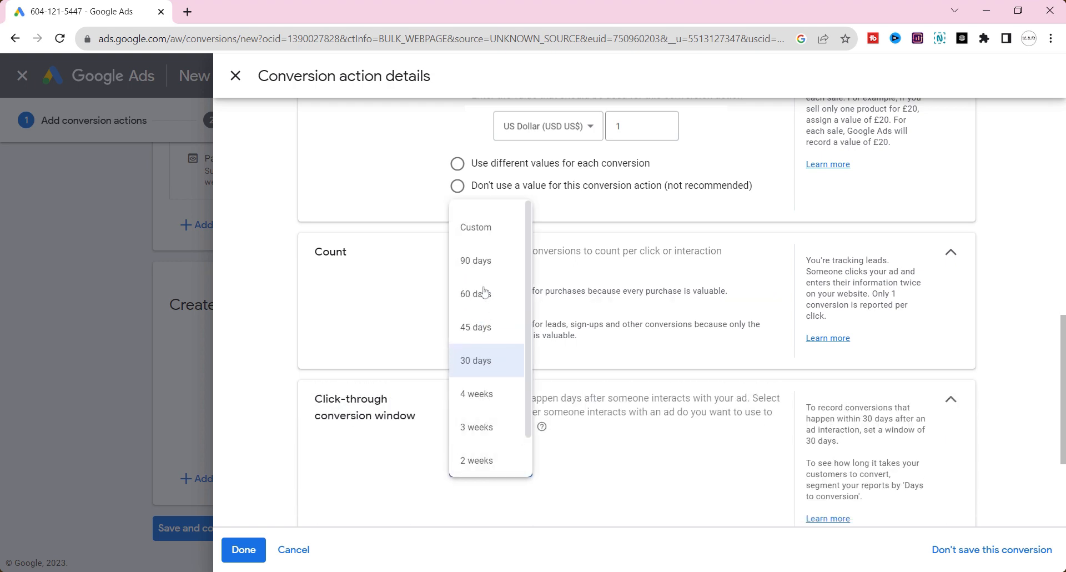
{"action": "left_click", "coordinate": [491, 260]}
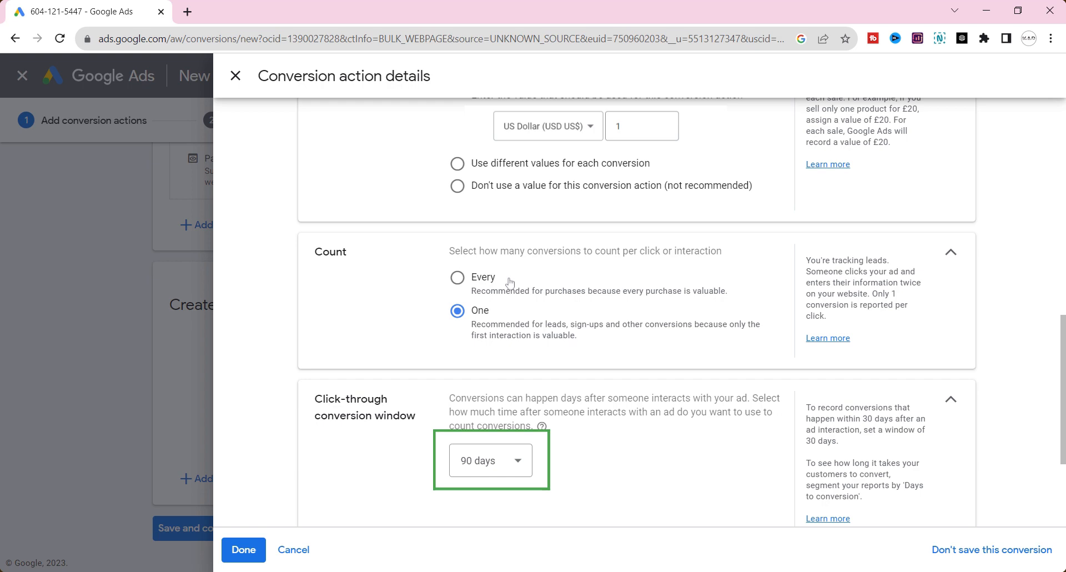
Step: Review the engaged-view conversion window and set the view-through conversion window to 1 week
{"action": "scroll", "coordinate": [509, 282], "scroll_direction": "down", "scroll_amount": 3}
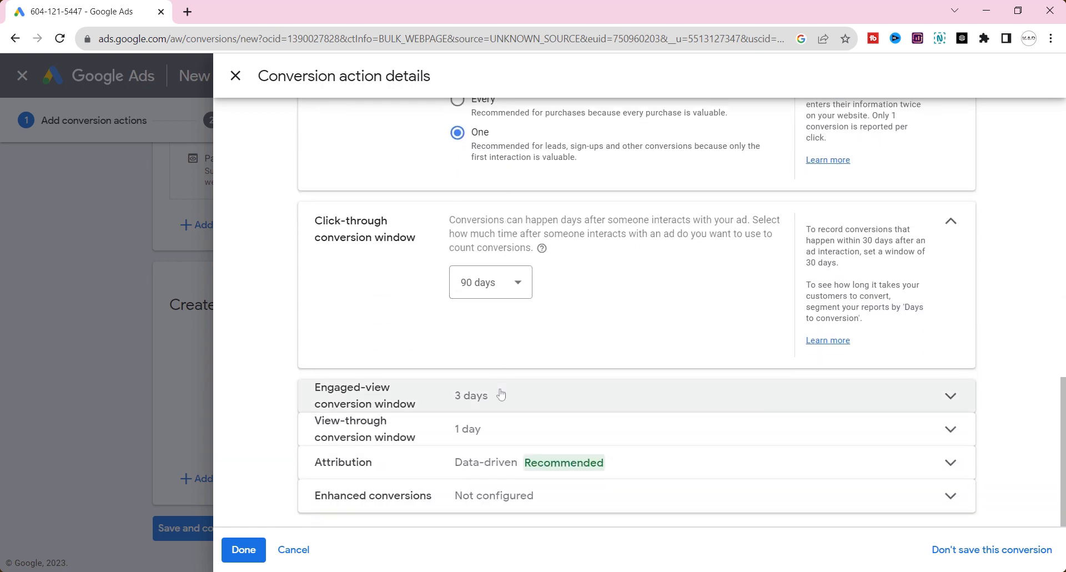
{"action": "left_click", "coordinate": [500, 394]}
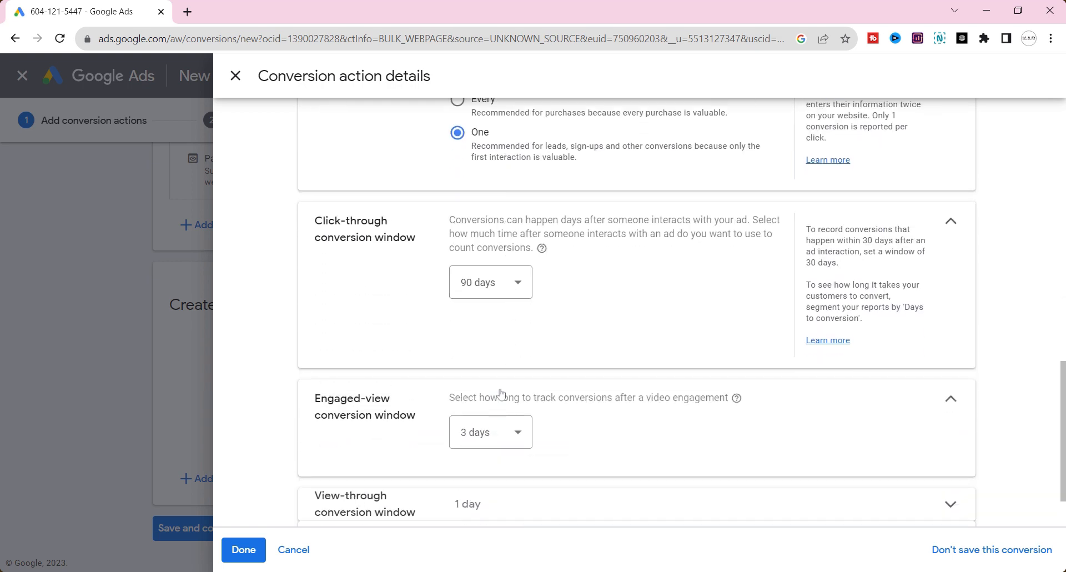
{"action": "scroll", "coordinate": [610, 422], "scroll_direction": "down", "scroll_amount": 1}
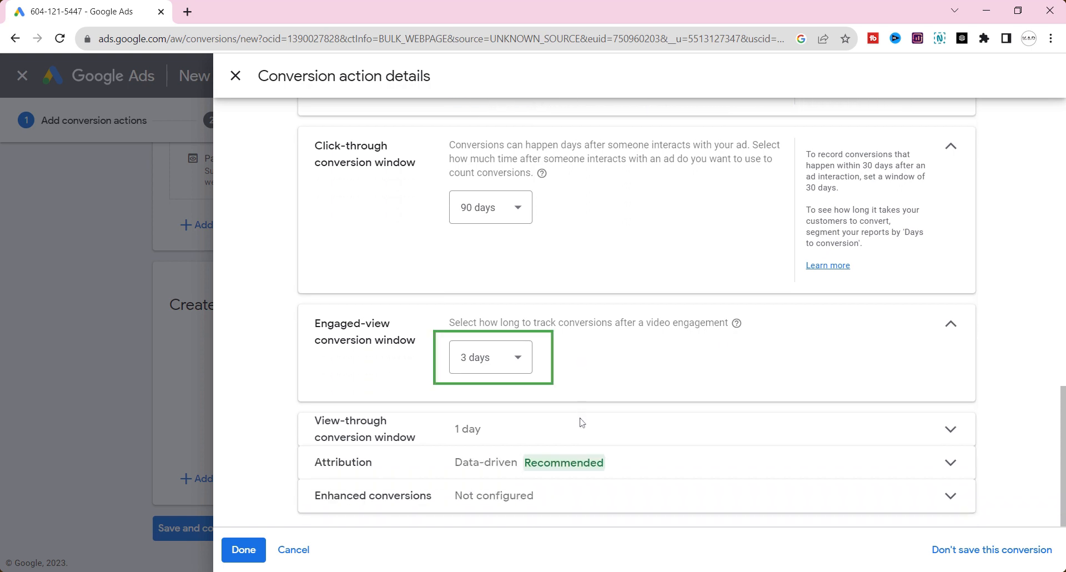
{"action": "left_click", "coordinate": [420, 442]}
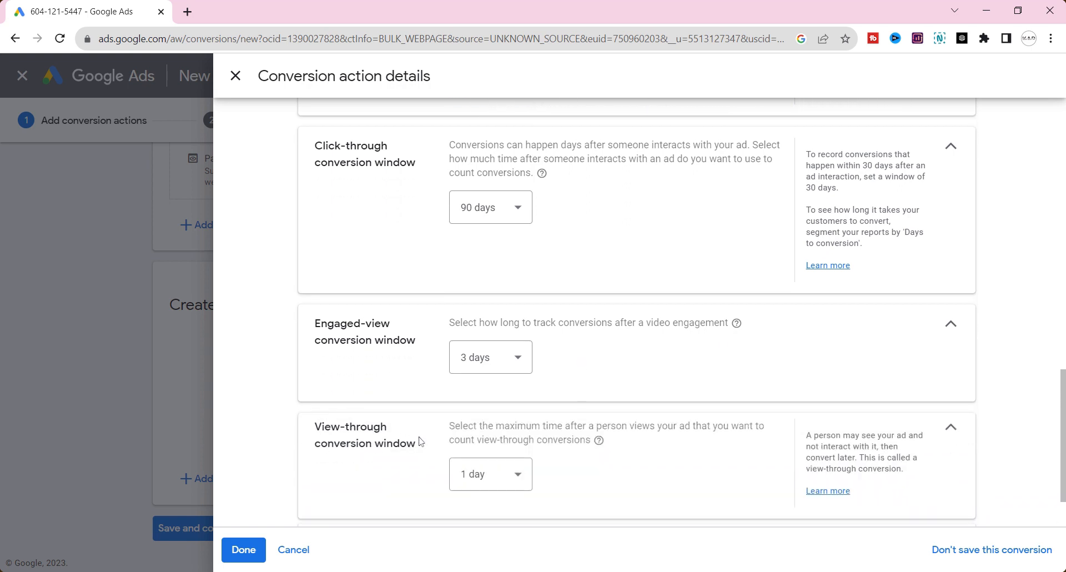
{"action": "left_click", "coordinate": [484, 481]}
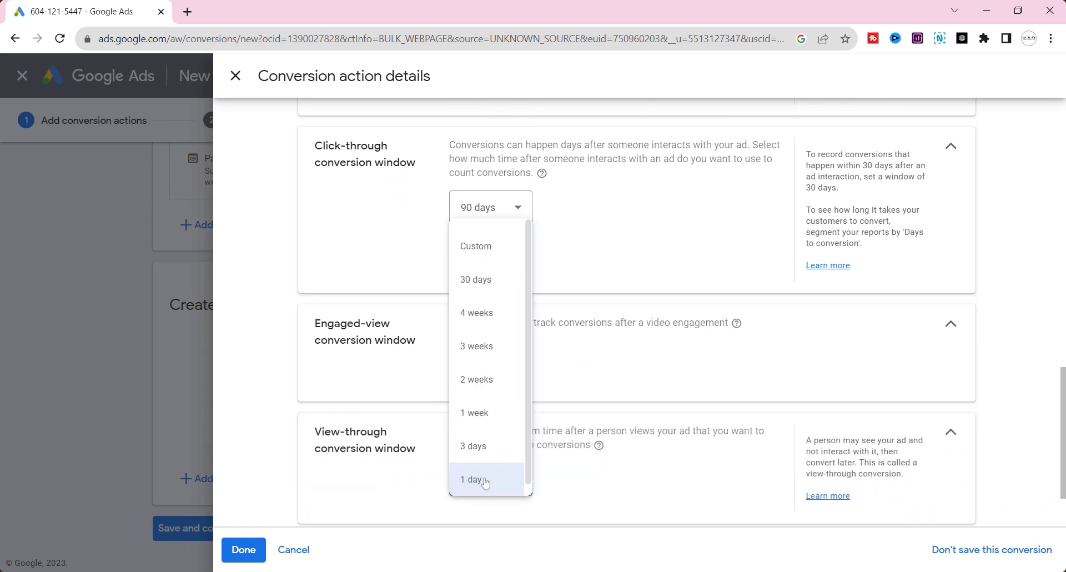
{"action": "left_click", "coordinate": [487, 413]}
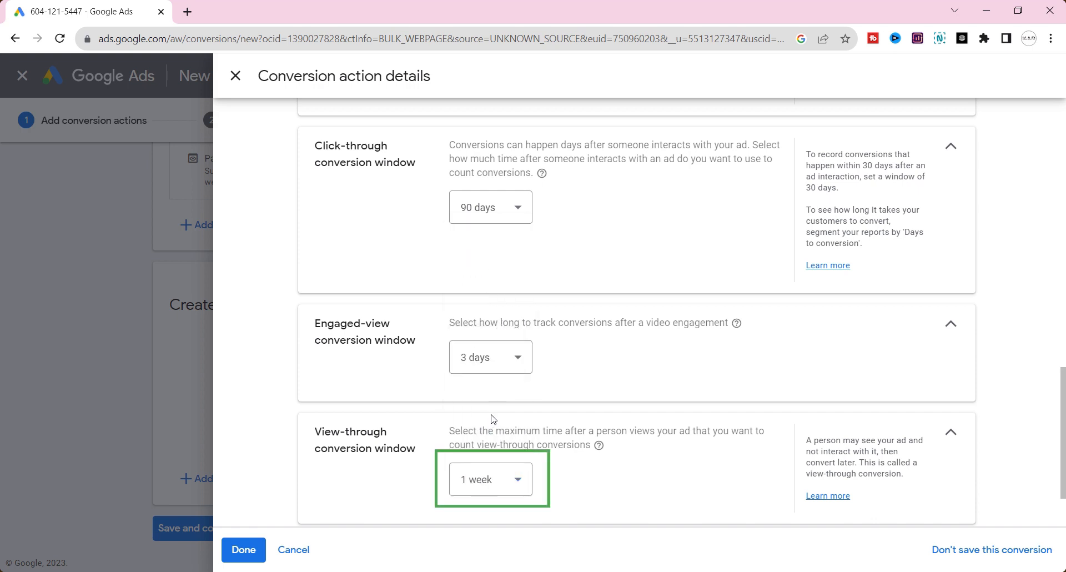
Step: Review the attribution model and save the completed conversion action to proceed to the setup instructions
{"action": "scroll", "coordinate": [491, 418], "scroll_direction": "down", "scroll_amount": 2}
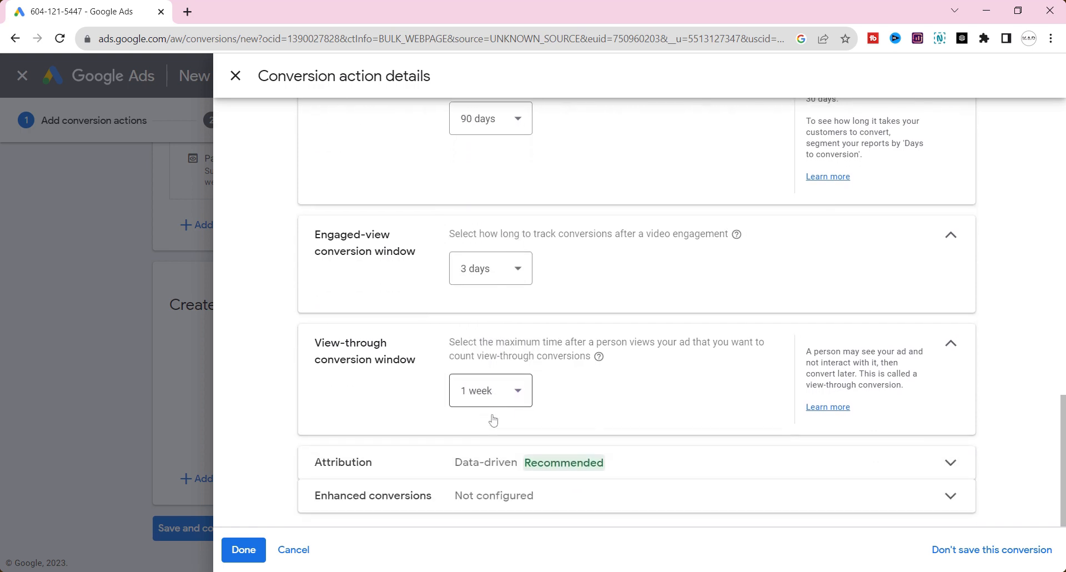
{"action": "left_click", "coordinate": [472, 461]}
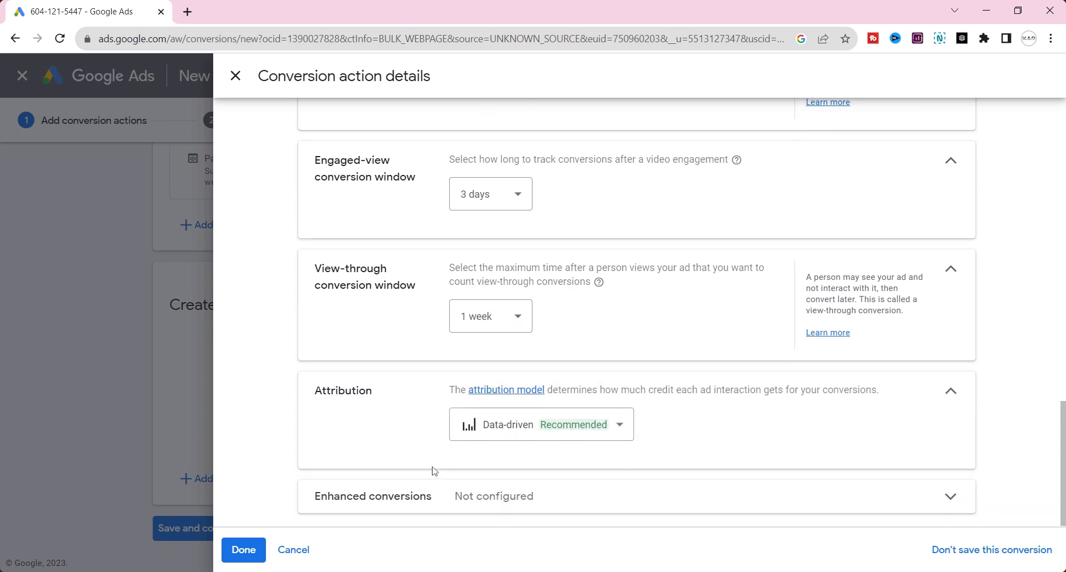
{"action": "mouse_move", "coordinate": [485, 430]}
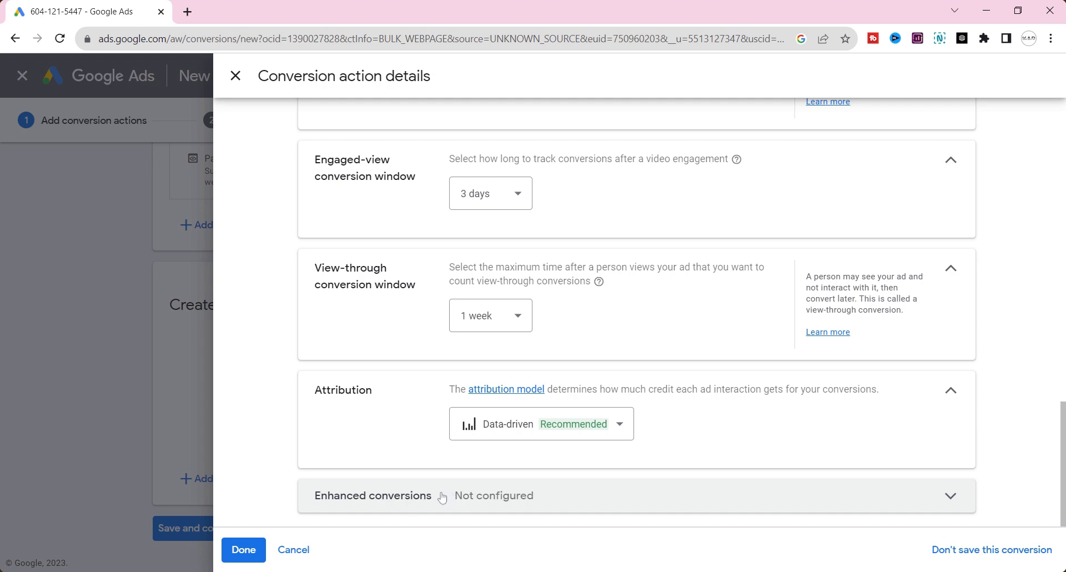
{"action": "left_click", "coordinate": [242, 549]}
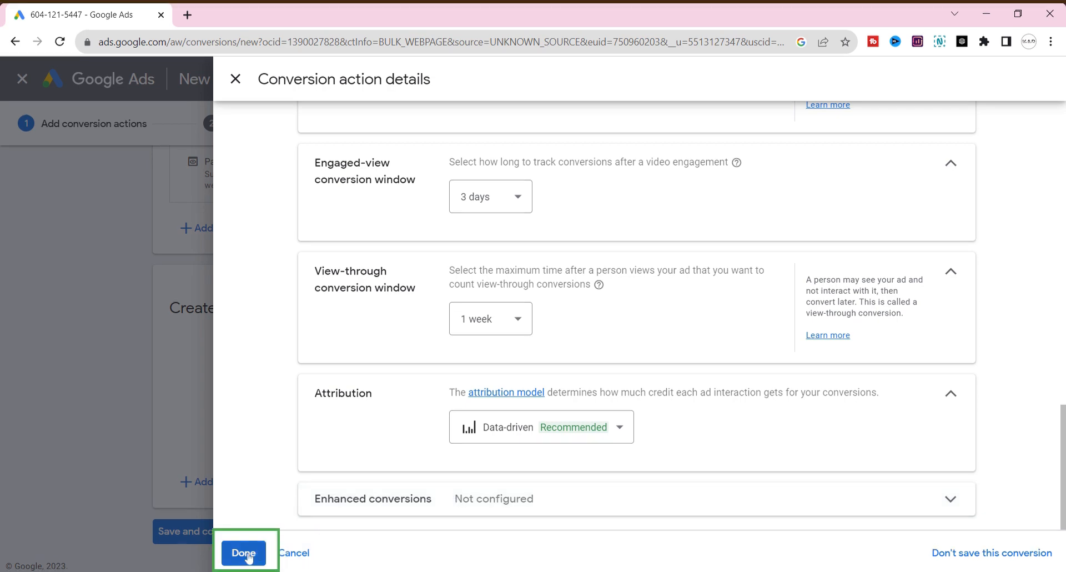
{"action": "scroll", "coordinate": [364, 437], "scroll_direction": "down", "scroll_amount": 2}
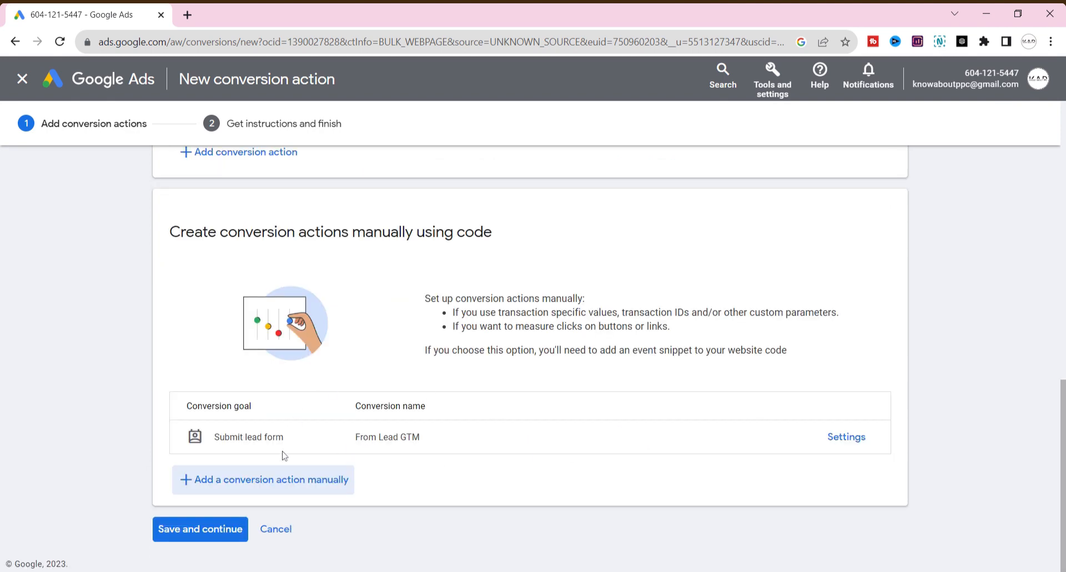
{"action": "left_click", "coordinate": [220, 530]}
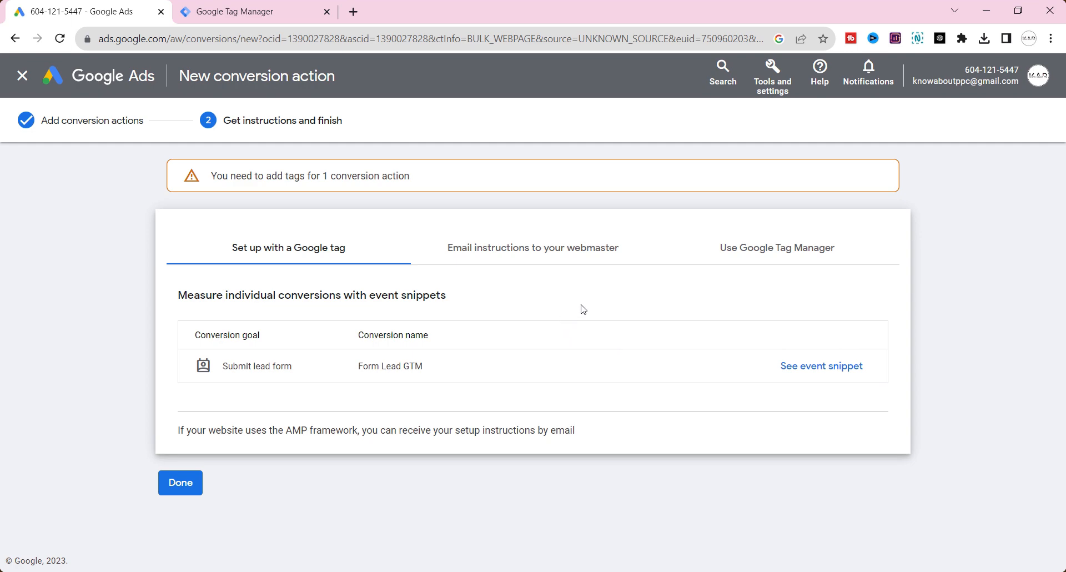
Step: Examine the Google Tag Manager setup instructions, including the conversion ID, the conversion label and the Conversion Linker requirement
{"action": "left_click", "coordinate": [755, 253]}
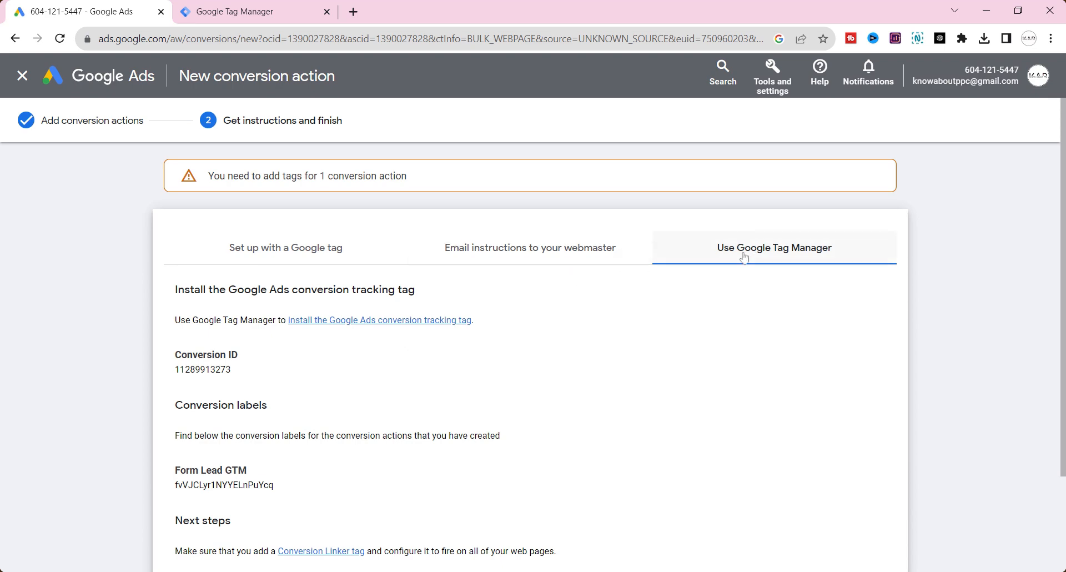
{"action": "scroll", "coordinate": [743, 257], "scroll_direction": "down", "scroll_amount": 2}
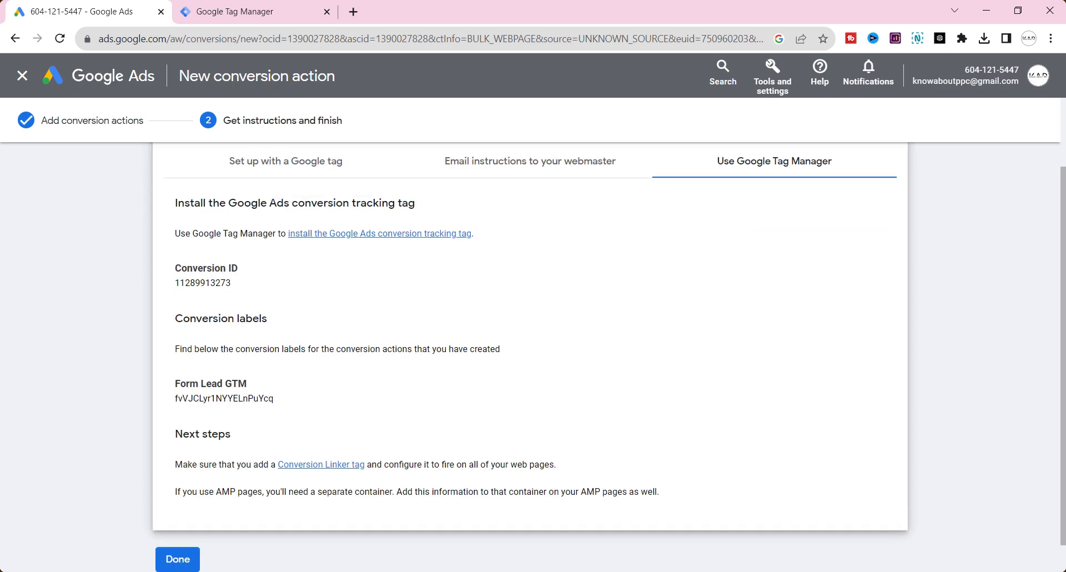
{"action": "scroll", "coordinate": [506, 261], "scroll_direction": "up", "scroll_amount": 2}
{"action": "scroll", "coordinate": [451, 269], "scroll_direction": "down", "scroll_amount": 2}
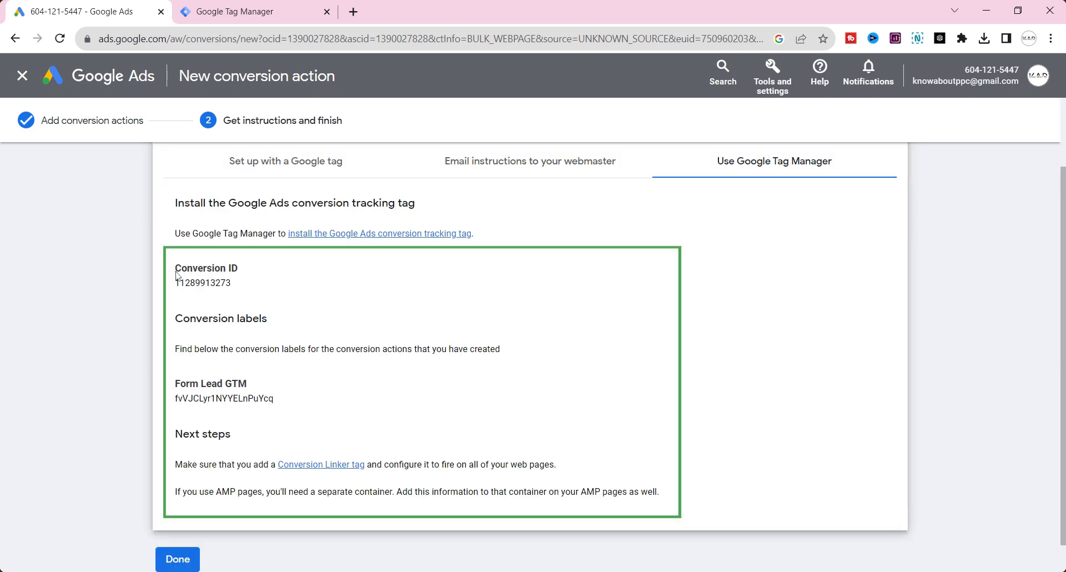
{"action": "left_click_drag", "start_coordinate": [175, 268], "coordinate": [231, 268]}
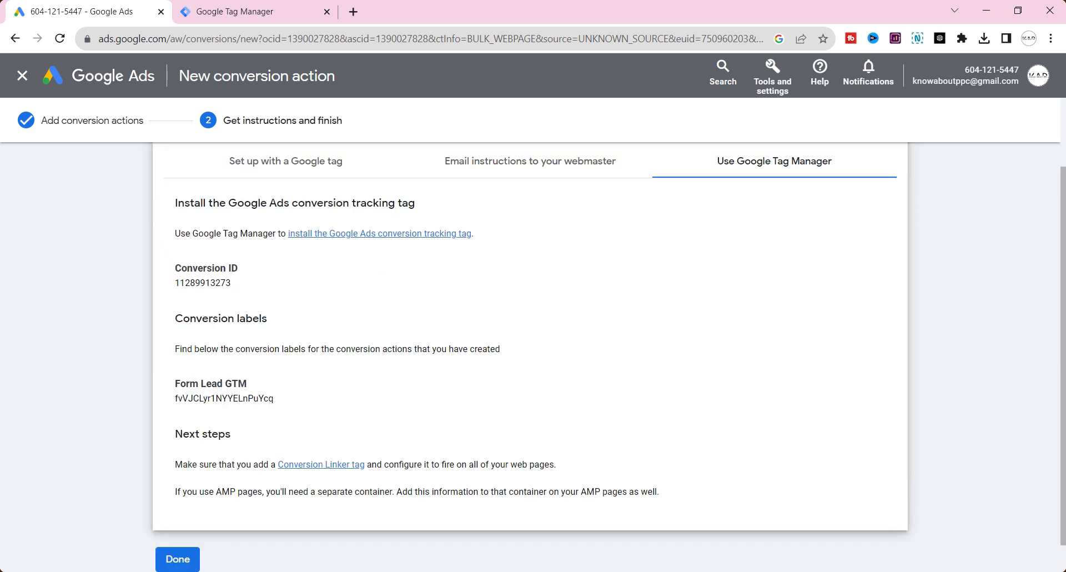
{"action": "left_click_drag", "start_coordinate": [202, 318], "coordinate": [245, 318]}
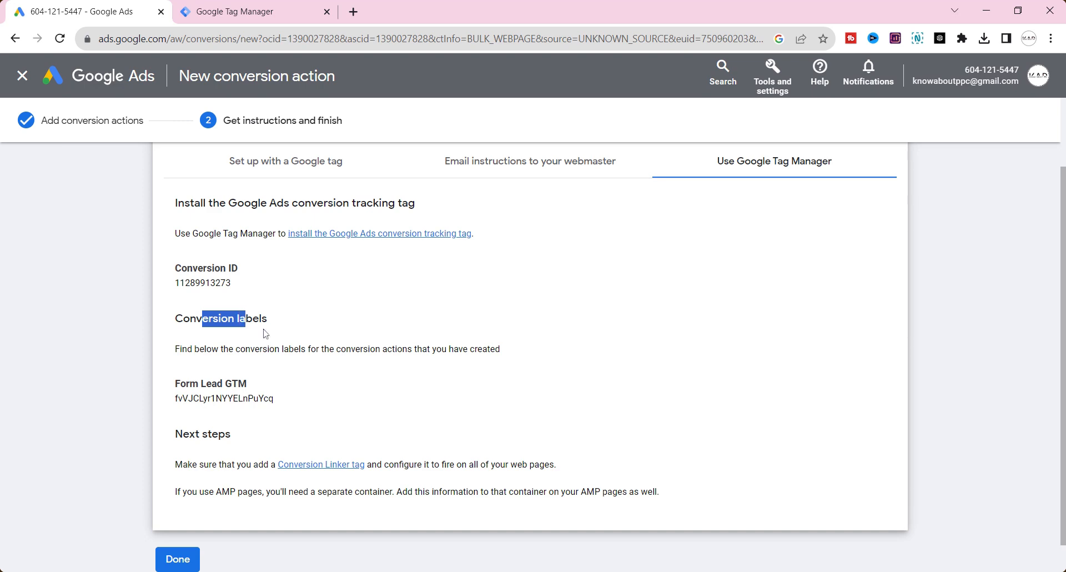
{"action": "left_click", "coordinate": [266, 6]}
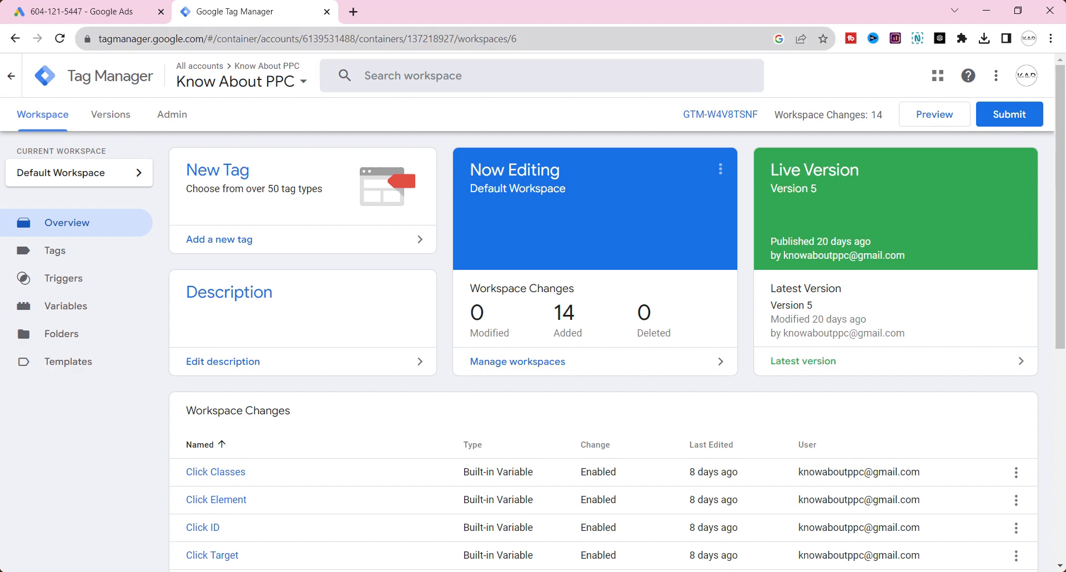
{"action": "left_click", "coordinate": [83, 11]}
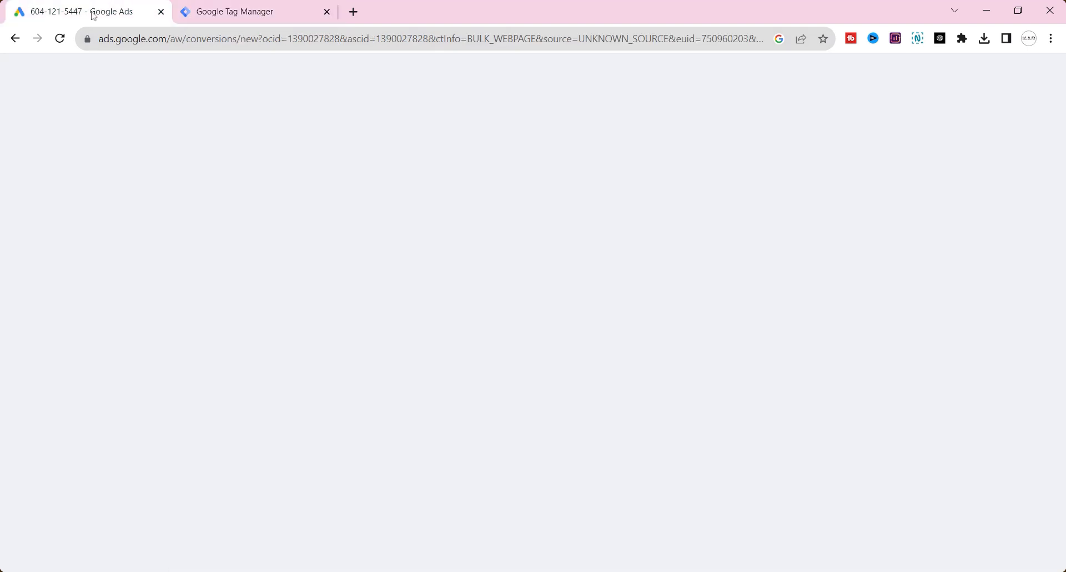
{"action": "left_click_drag", "start_coordinate": [203, 464], "coordinate": [401, 464]}
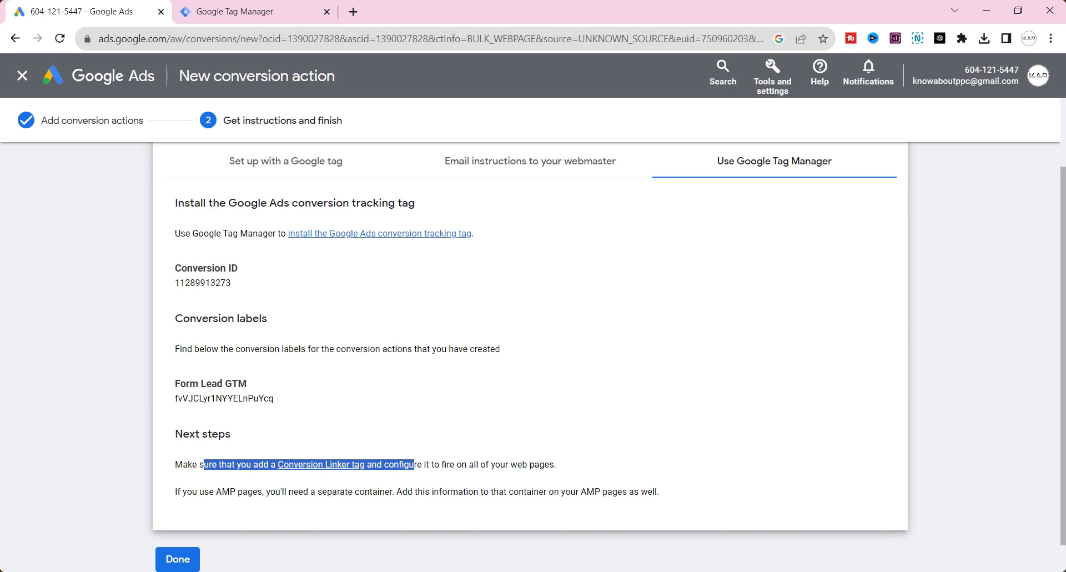
{"action": "left_click", "coordinate": [433, 460]}
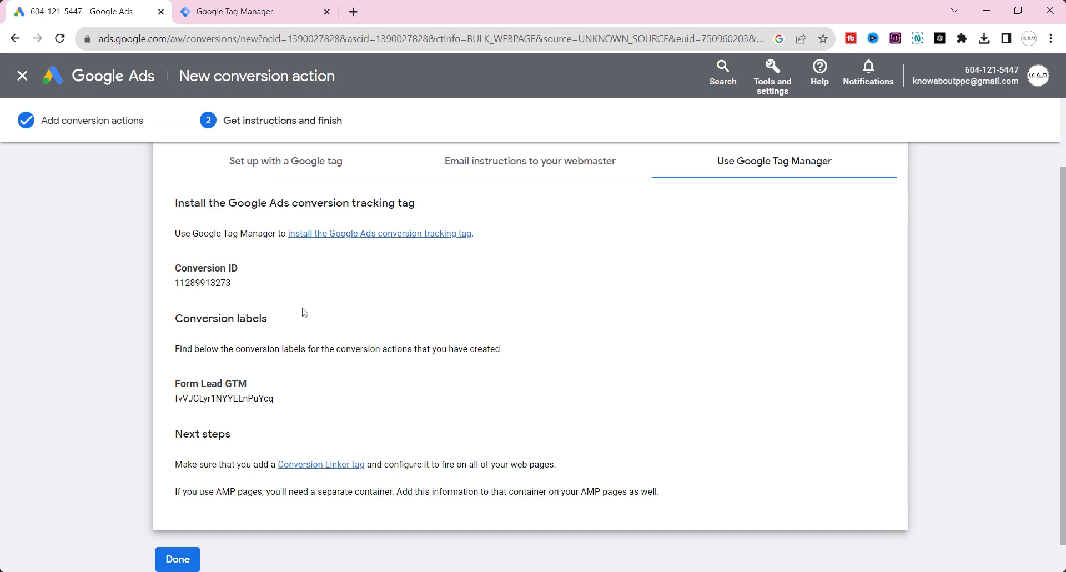
Step: Switch to Google Tag Manager and start a new tag in the Know About PPC container's default workspace
{"action": "left_click", "coordinate": [239, 12]}
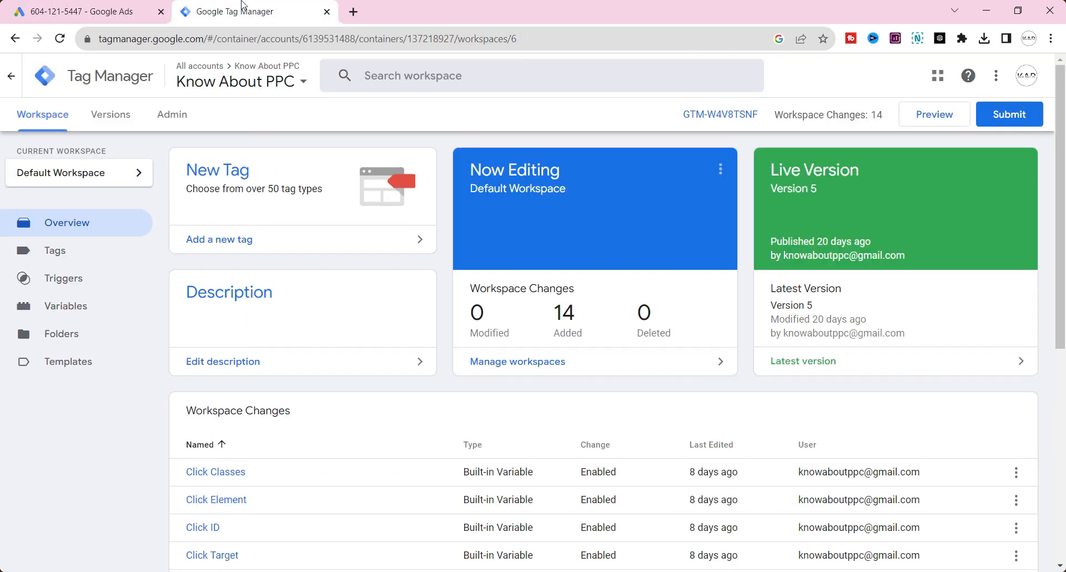
{"action": "left_click", "coordinate": [87, 254]}
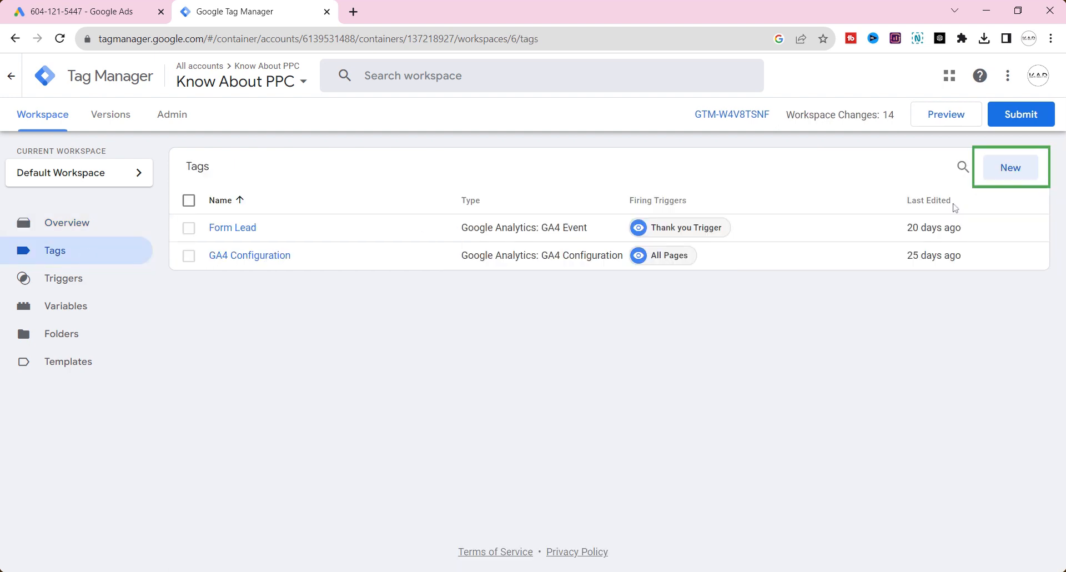
{"action": "left_click", "coordinate": [1001, 171]}
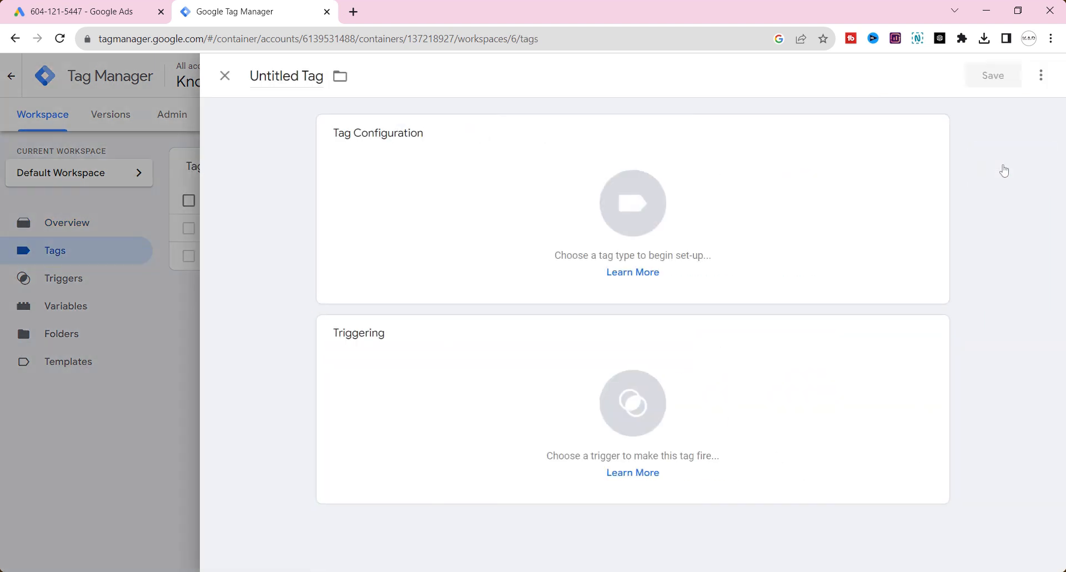
Step: Configure the new tag as a Conversion Linker that fires on the All Pages trigger
{"action": "left_click", "coordinate": [377, 133]}
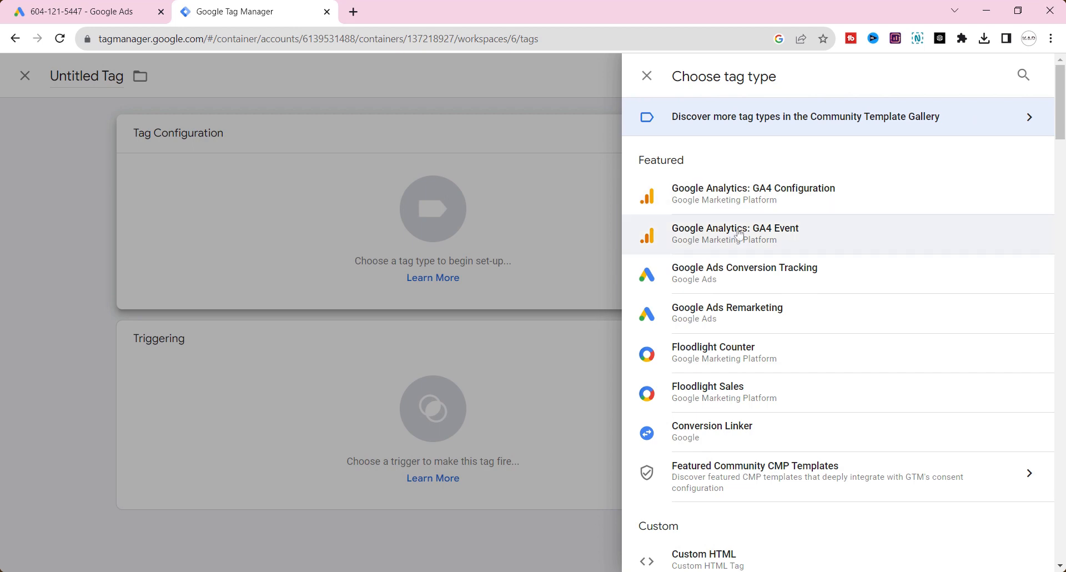
{"action": "left_click", "coordinate": [728, 436]}
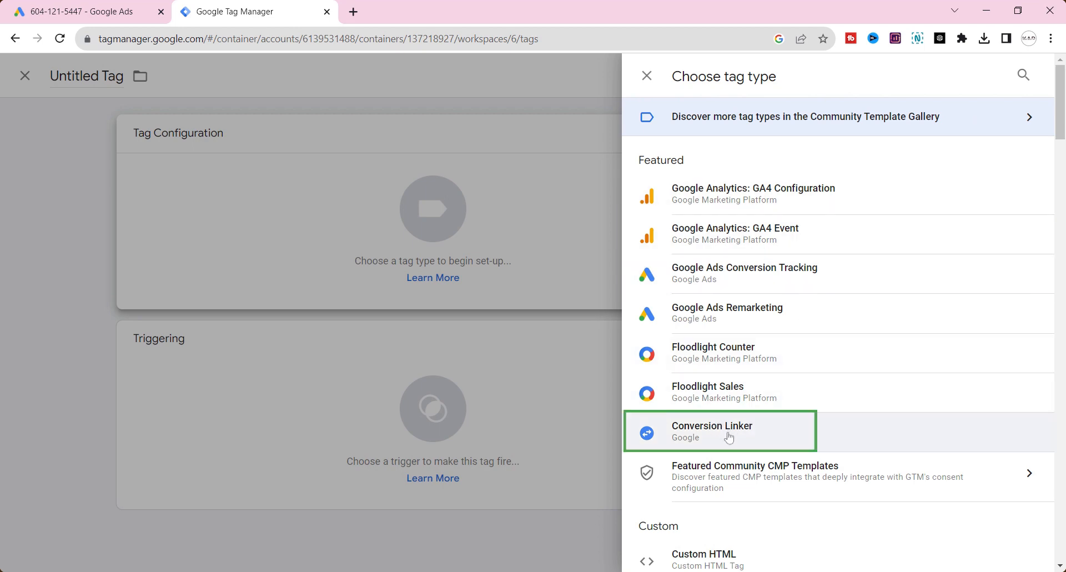
{"action": "left_click", "coordinate": [557, 444]}
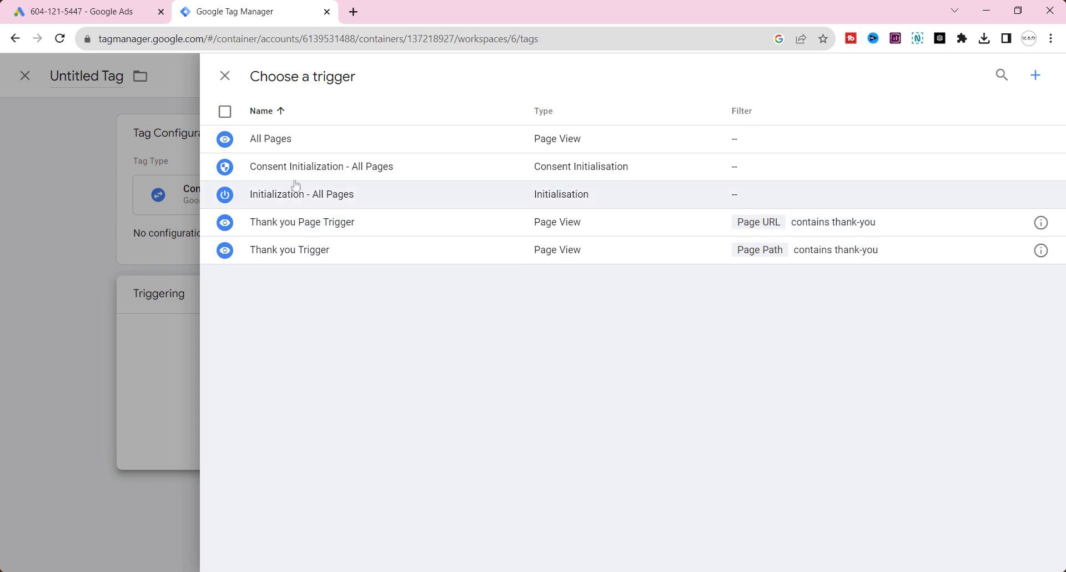
{"action": "left_click", "coordinate": [292, 142]}
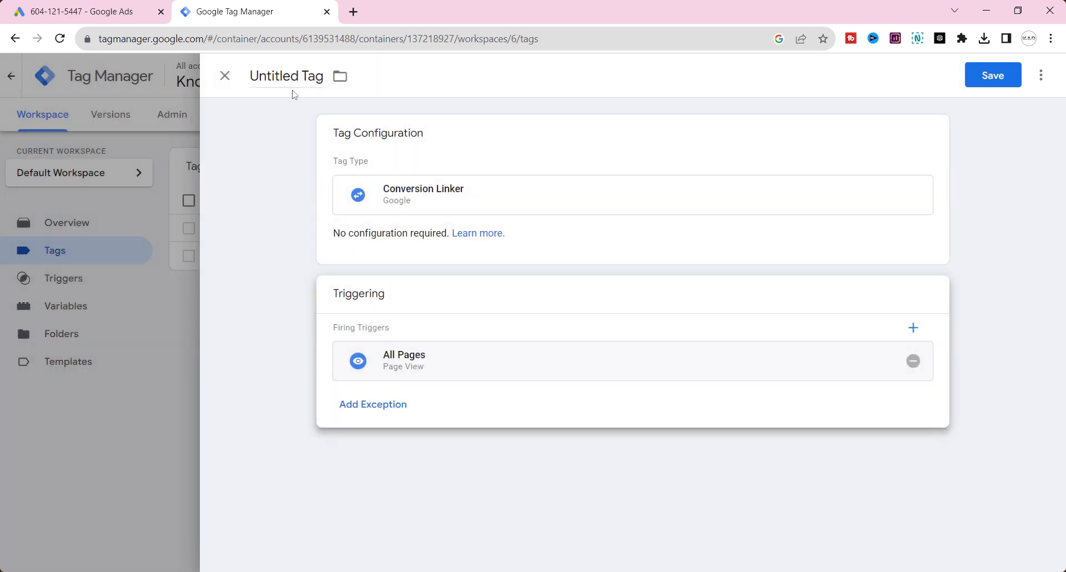
Step: Name the tag Conversion Linker and save it
{"action": "left_click", "coordinate": [287, 76]}
{"action": "type", "text": "C"}
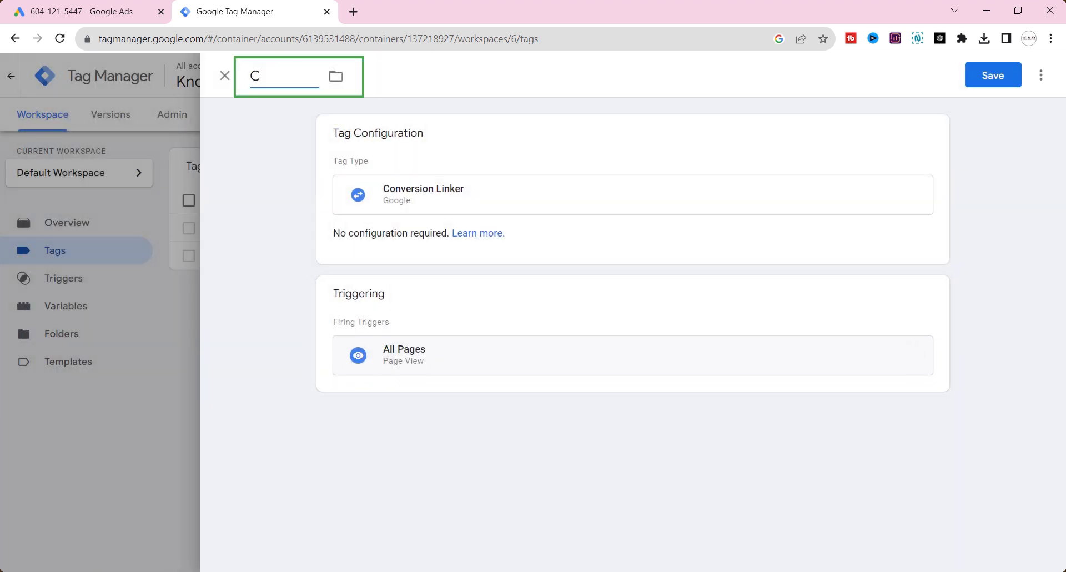
{"action": "type", "text": "onversion Linker"}
{"action": "left_click", "coordinate": [986, 83]}
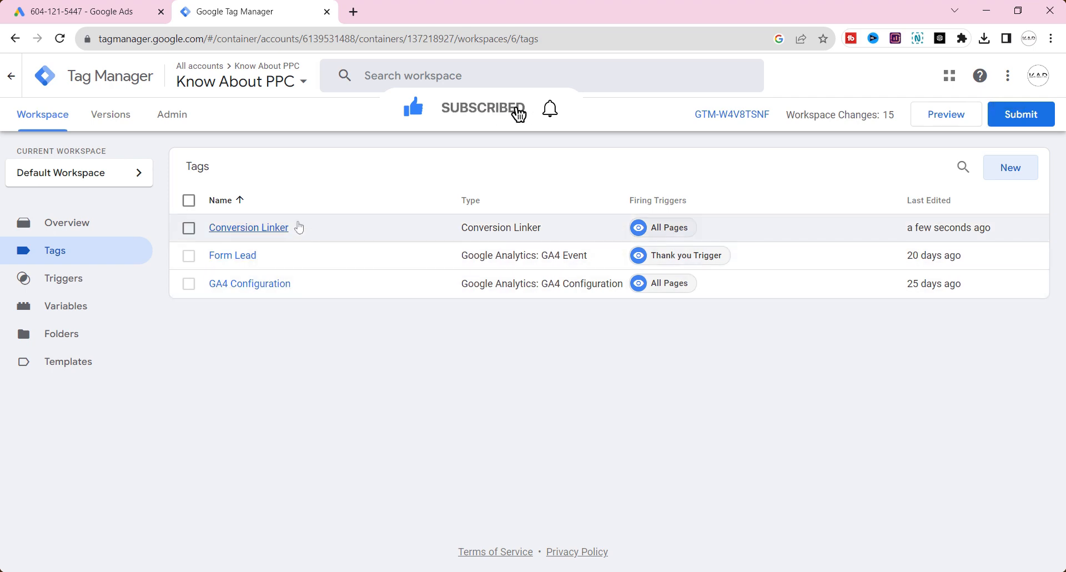
Step: Check the conversion ID in Google Ads, then create a Google Ads Conversion Tracking tag in Google Tag Manager
{"action": "left_click", "coordinate": [83, 12]}
{"action": "left_click_drag", "start_coordinate": [197, 272], "coordinate": [220, 269]}
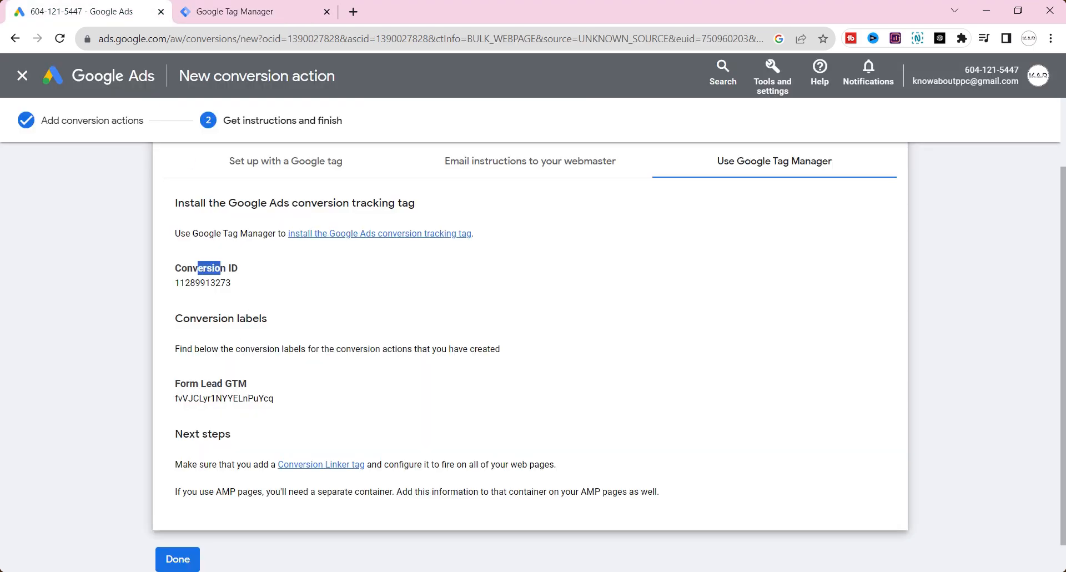
{"action": "left_click", "coordinate": [277, 14]}
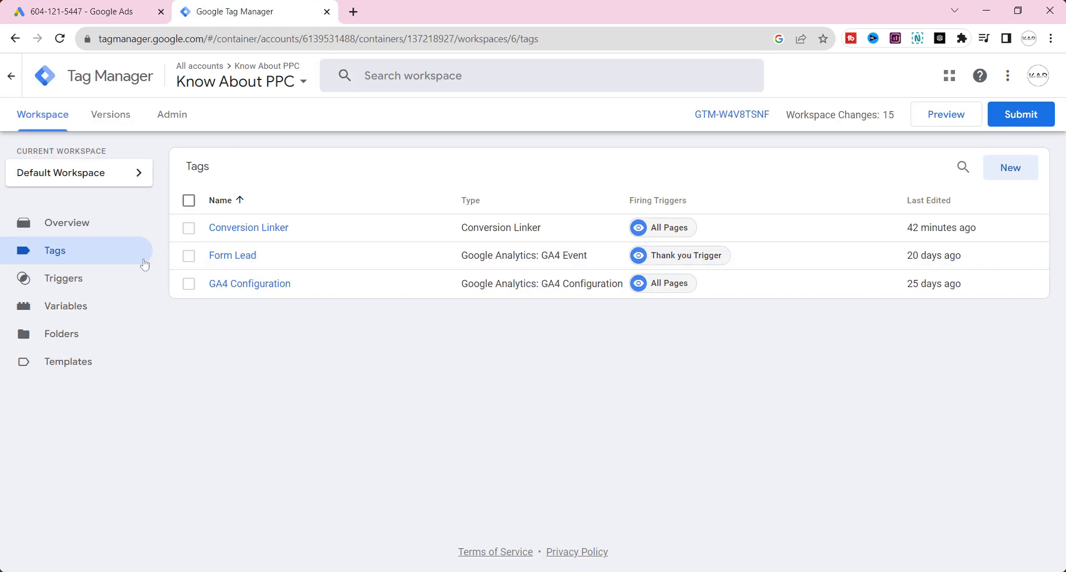
{"action": "left_click", "coordinate": [1001, 175]}
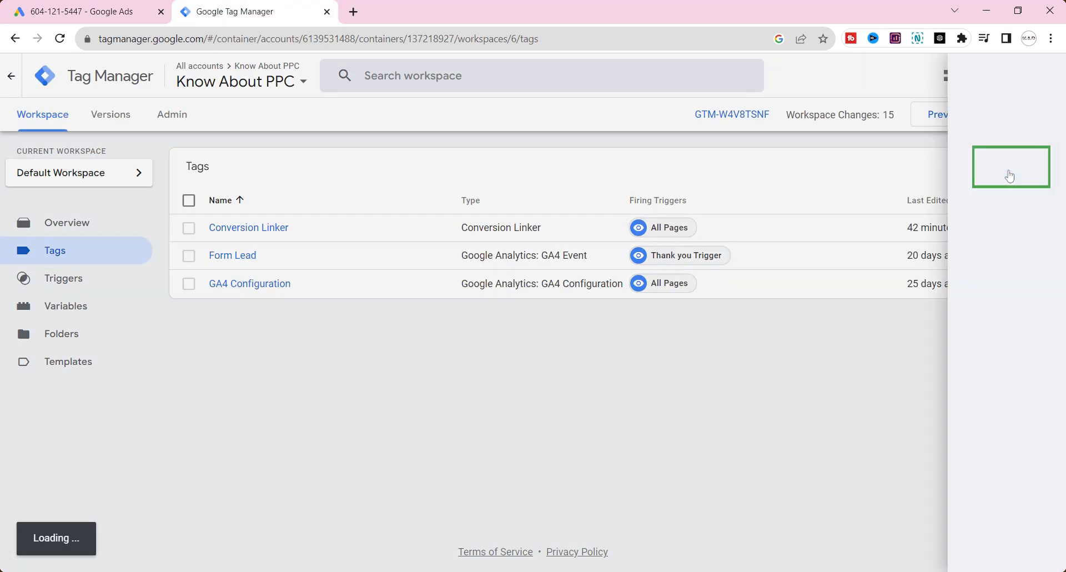
{"action": "left_click", "coordinate": [532, 211]}
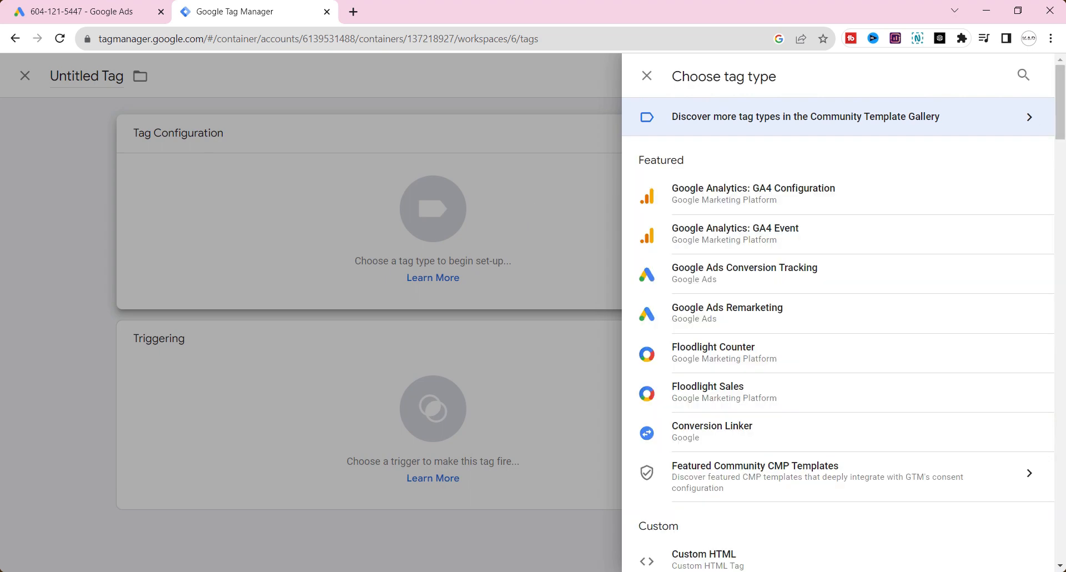
{"action": "left_click", "coordinate": [757, 276]}
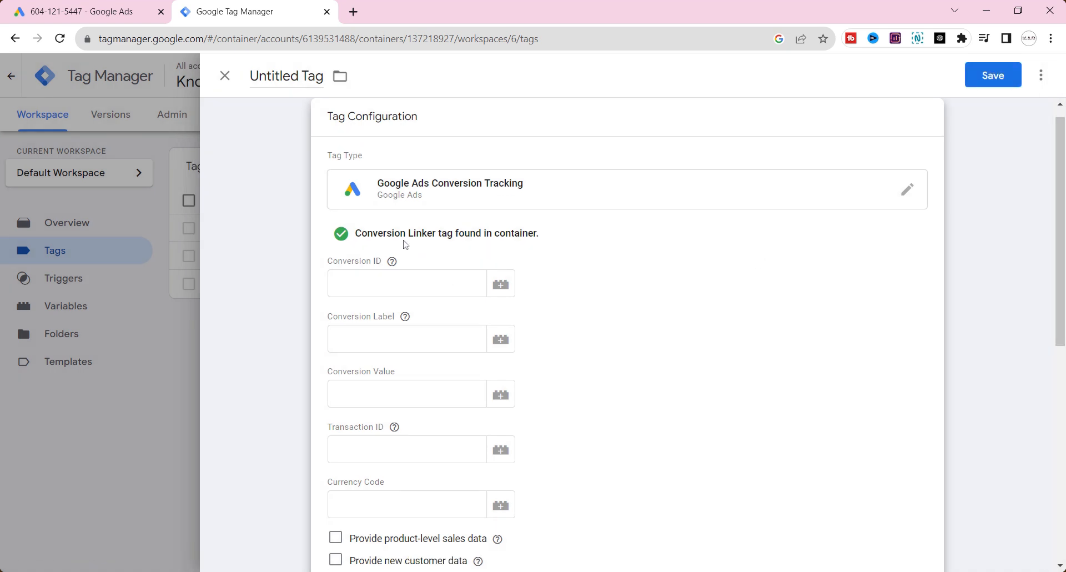
Step: Copy the conversion ID from the Google Ads setup instructions into the tag's Conversion ID
{"action": "left_click_drag", "start_coordinate": [401, 232], "coordinate": [515, 241]}
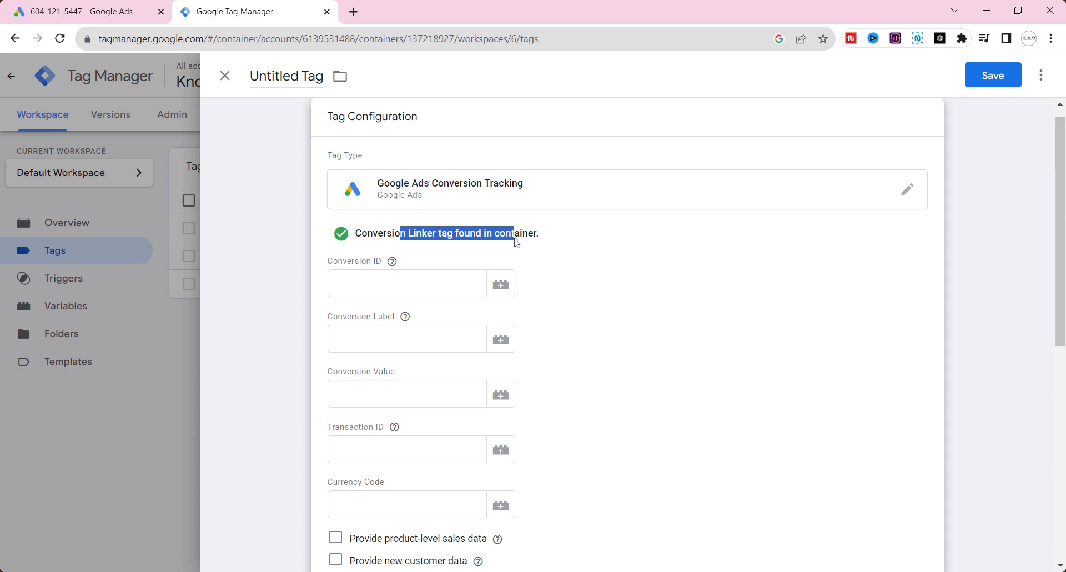
{"action": "key", "text": "ctrl+Tab"}
{"action": "key", "text": "ctrl+c"}
{"action": "key", "text": "ctrl+Tab"}
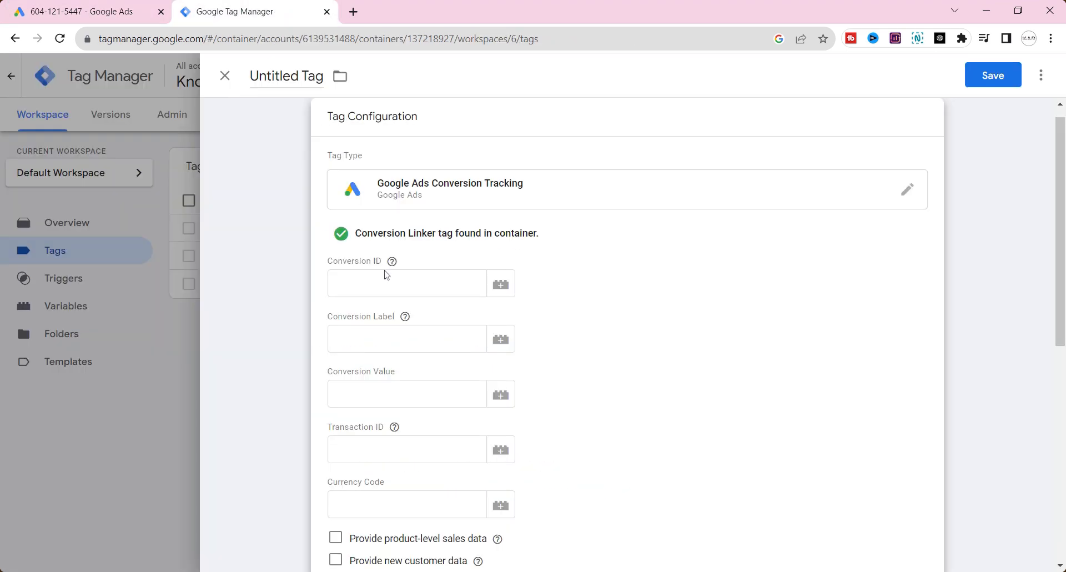
{"action": "left_click", "coordinate": [385, 275]}
{"action": "key", "text": "ctrl+v"}
{"action": "left_click", "coordinate": [385, 339]}
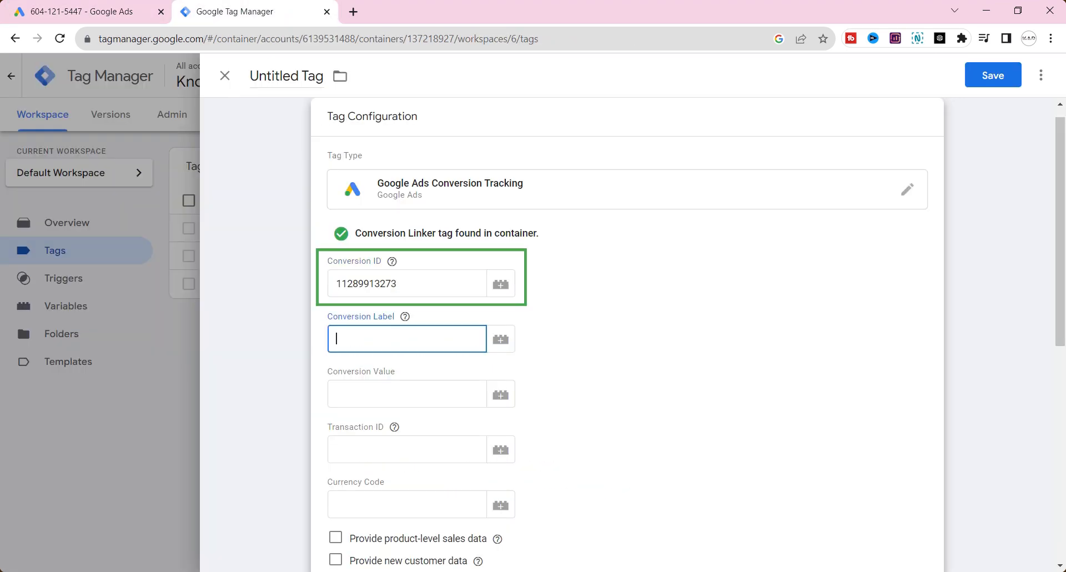
Step: Copy the Form Lead GTM conversion label from Google Ads into the tag's Conversion Label
{"action": "key", "text": "ctrl+Tab"}
{"action": "left_click_drag", "start_coordinate": [175, 398], "coordinate": [281, 400]}
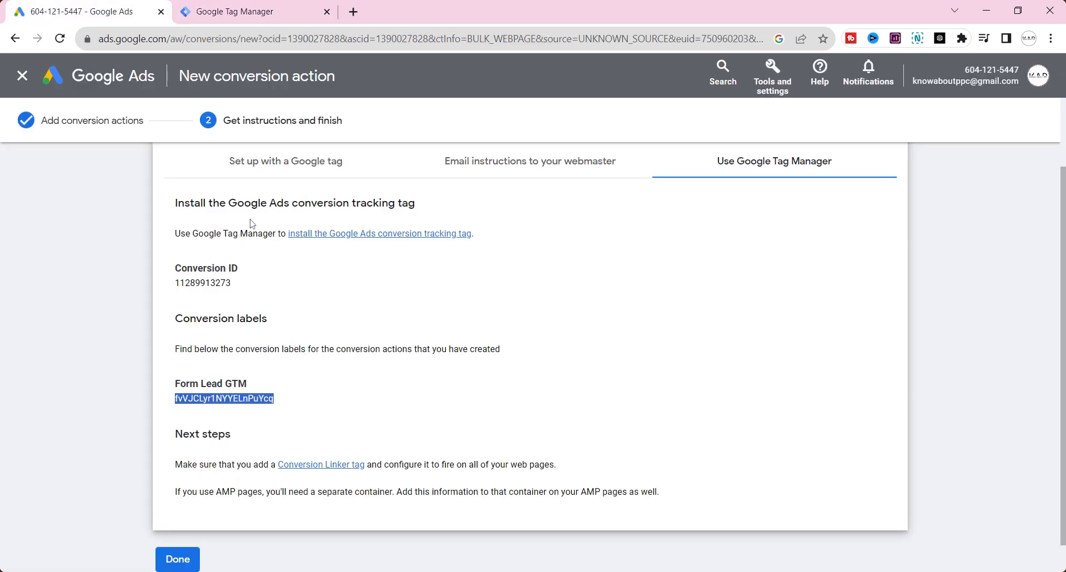
{"action": "left_click", "coordinate": [256, 10]}
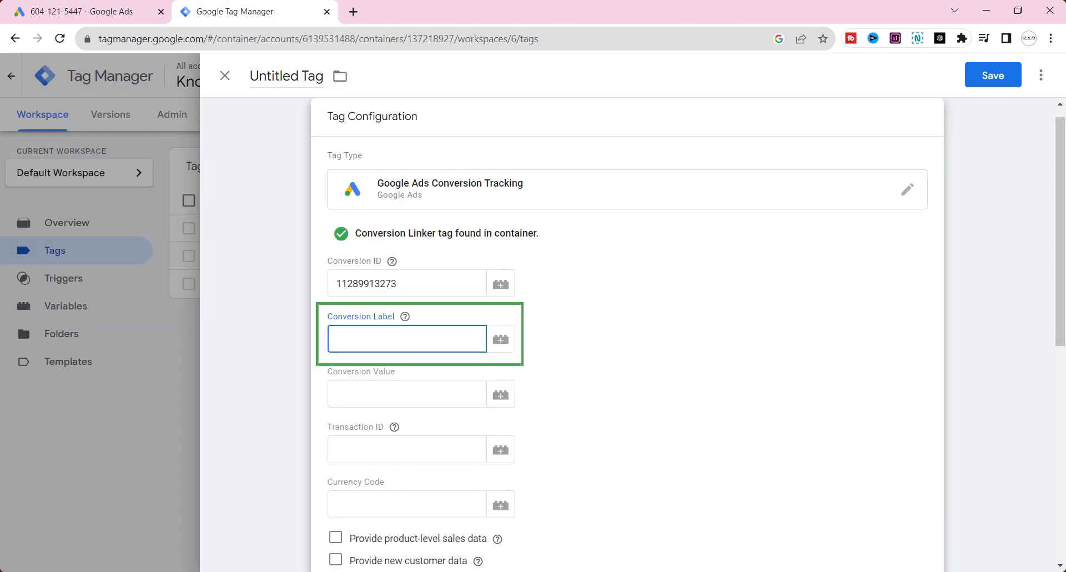
{"action": "key", "text": "ctrl+v"}
{"action": "left_click", "coordinate": [626, 350]}
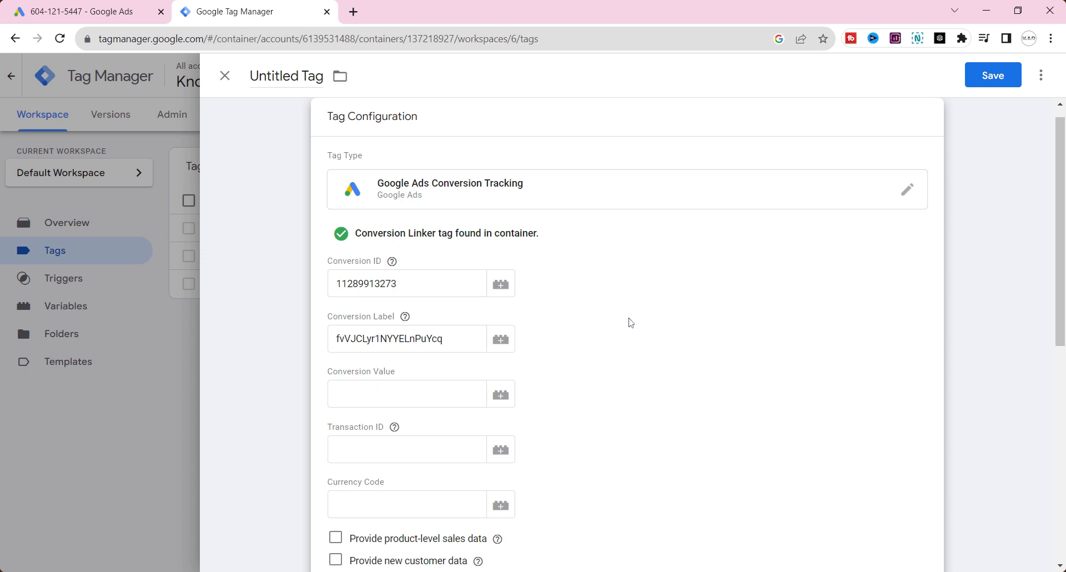
Step: Create a new trigger of type Page View for the conversion tracking tag
{"action": "scroll", "coordinate": [631, 323], "scroll_direction": "down", "scroll_amount": 1}
{"action": "scroll", "coordinate": [633, 322], "scroll_direction": "down", "scroll_amount": 5}
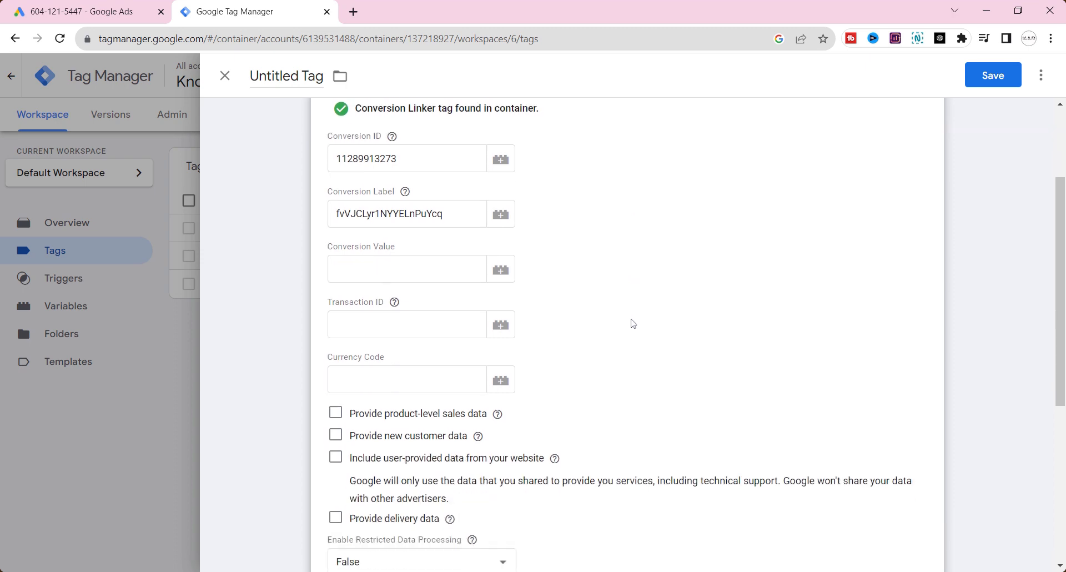
{"action": "left_click", "coordinate": [618, 472]}
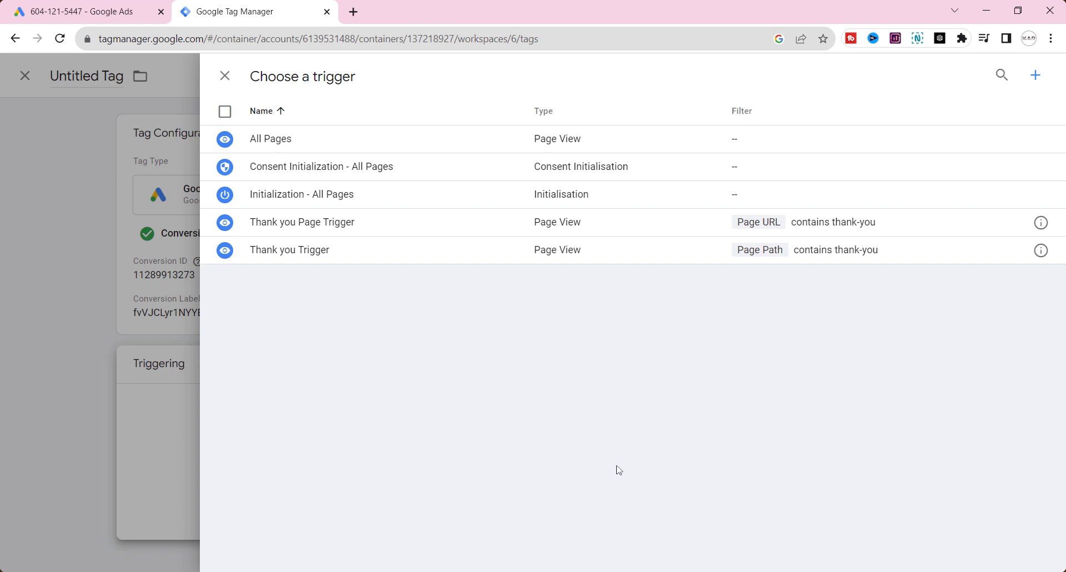
{"action": "left_click", "coordinate": [1035, 77]}
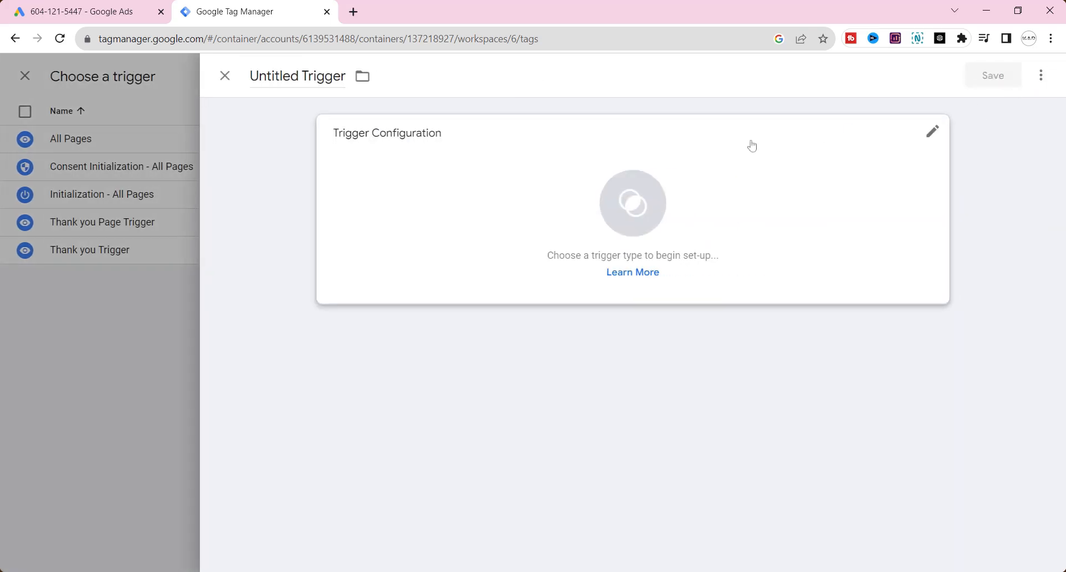
{"action": "left_click", "coordinate": [499, 210]}
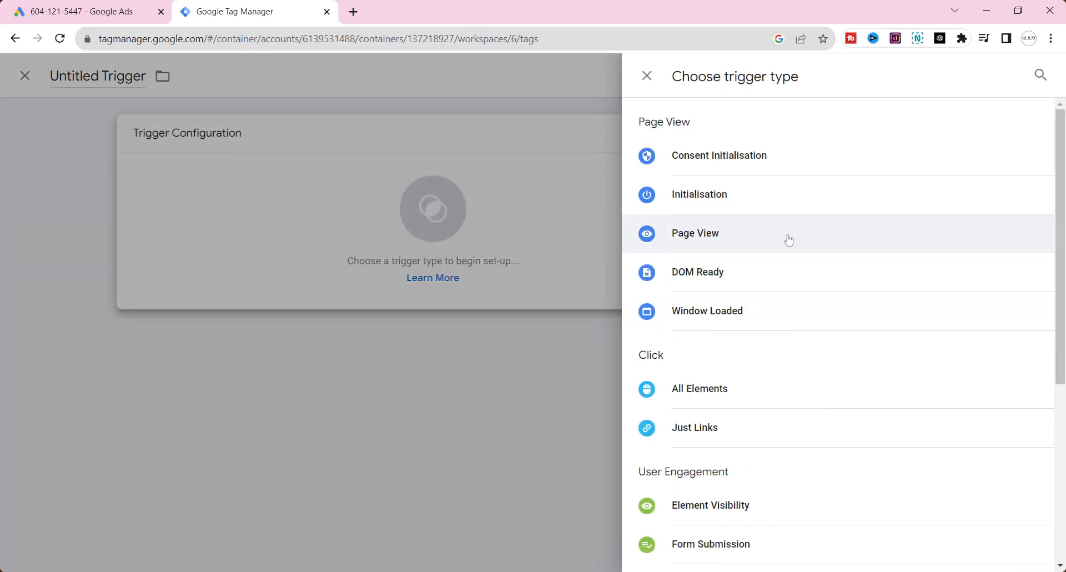
{"action": "left_click", "coordinate": [739, 241]}
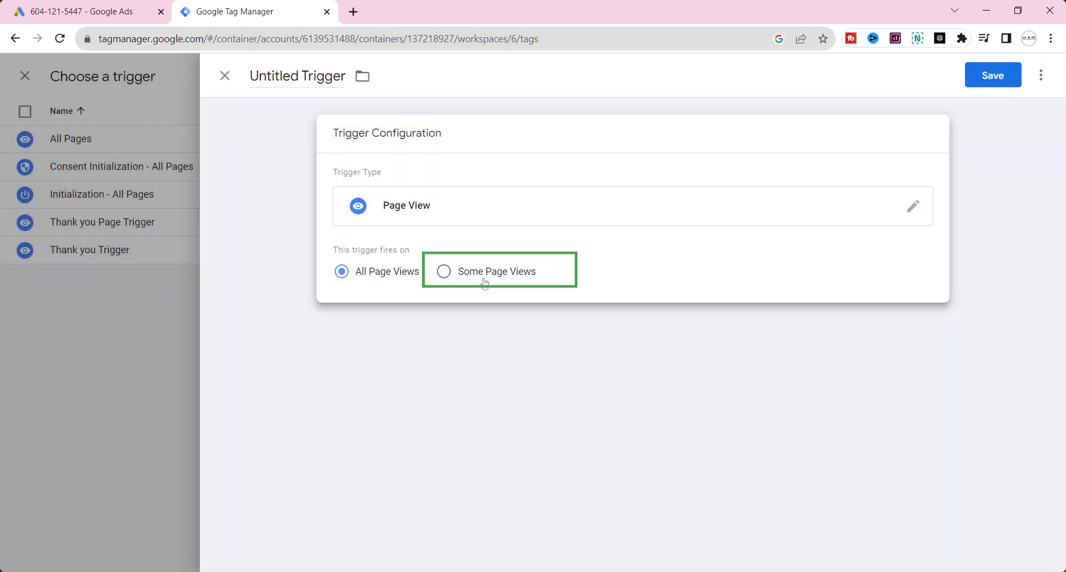
Step: Limit the trigger to some page views where Page Path contains /thank-you, taking the path from the website's thank-you page
{"action": "left_click", "coordinate": [484, 282]}
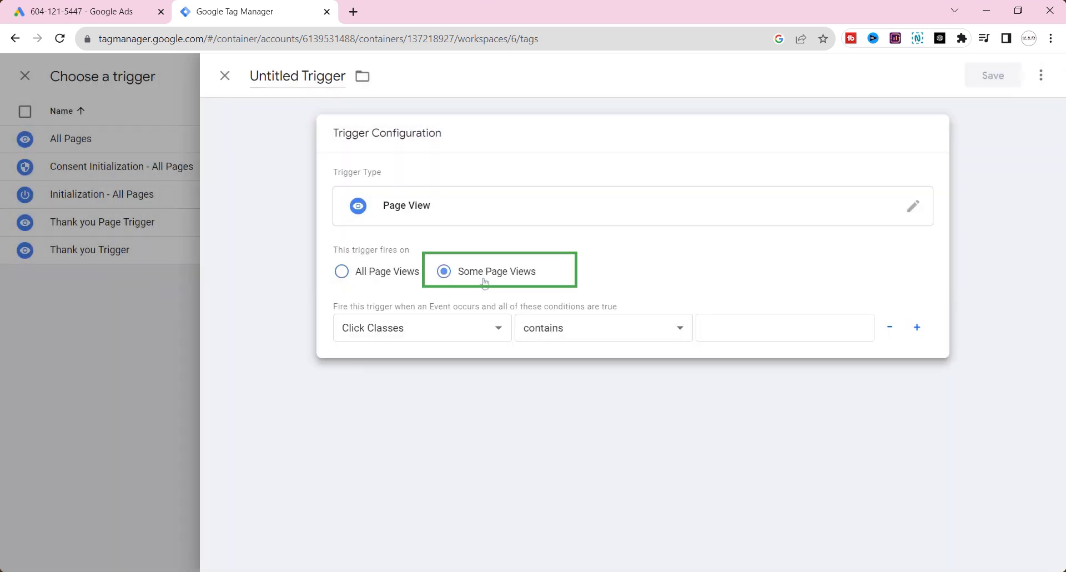
{"action": "left_click", "coordinate": [467, 319]}
{"action": "left_click", "coordinate": [438, 301]}
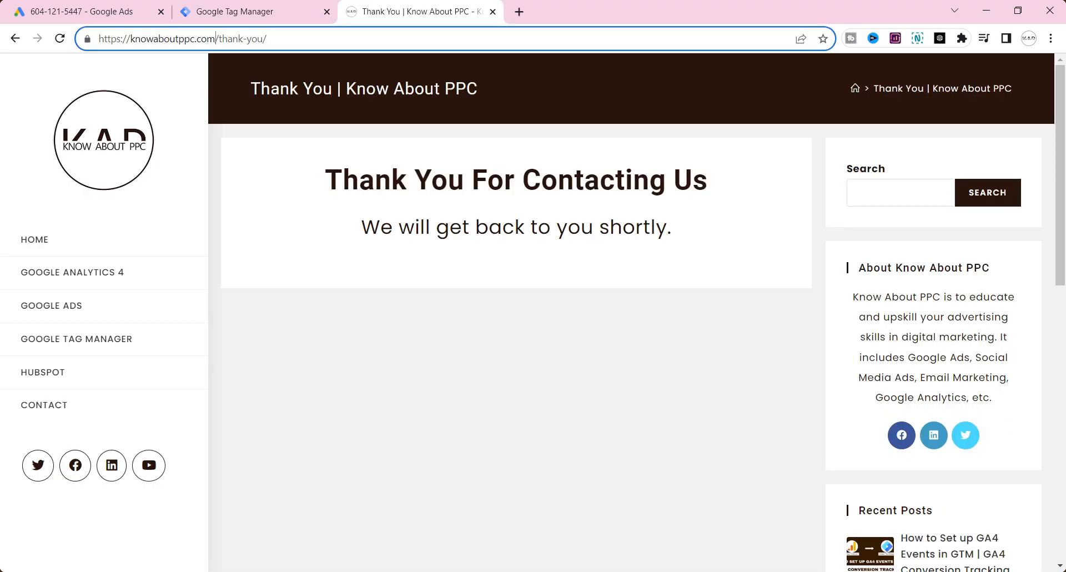
{"action": "left_click_drag", "start_coordinate": [214, 38], "coordinate": [263, 38]}
{"action": "left_click", "coordinate": [255, 12]}
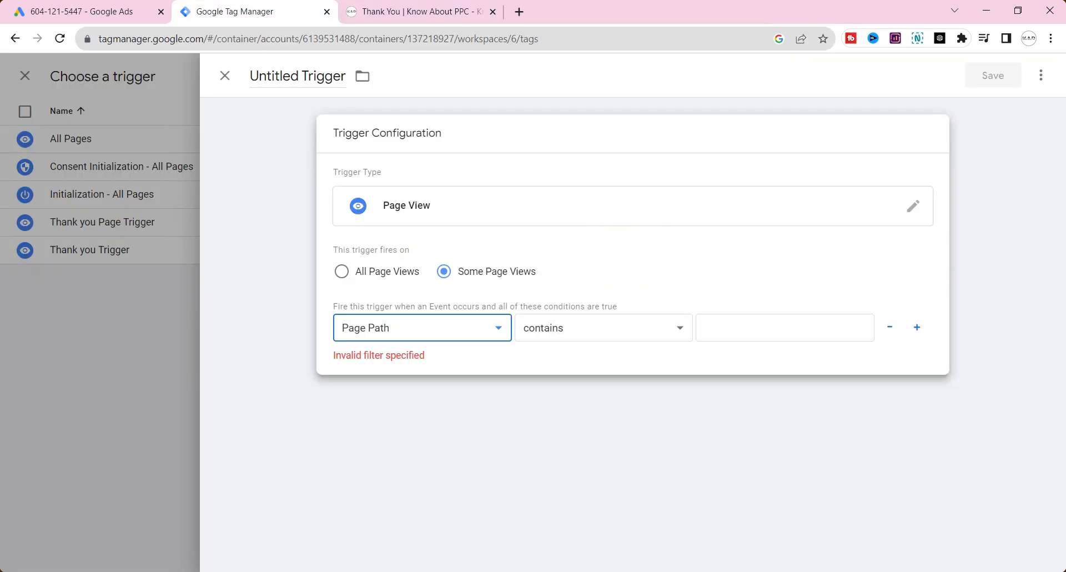
{"action": "left_click", "coordinate": [793, 333]}
{"action": "key", "text": "ctrl+v"}
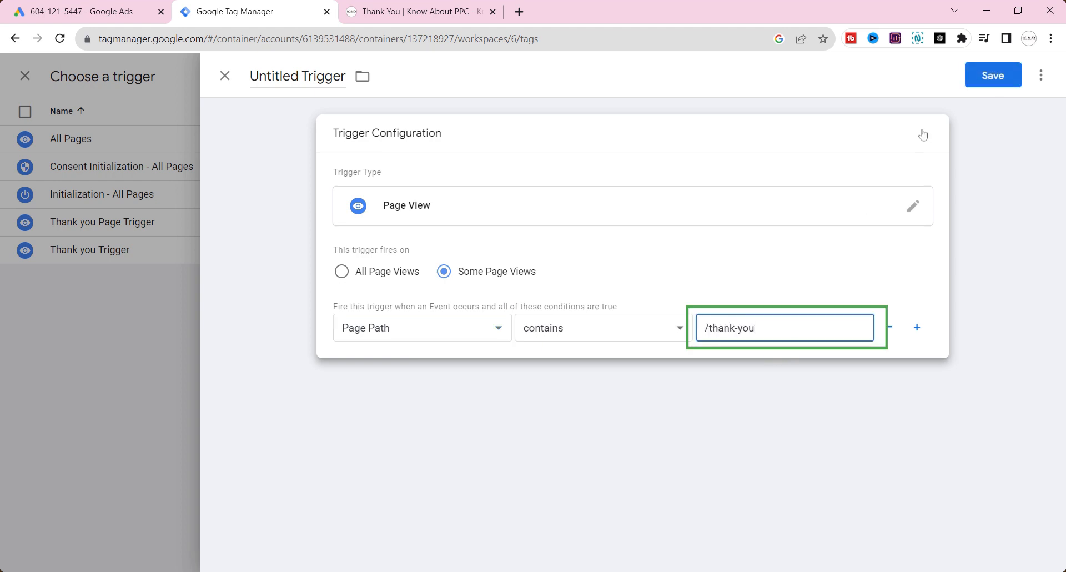
Step: Name the trigger Conversion and save it
{"action": "left_click", "coordinate": [297, 77]}
{"action": "type", "text": "Conversion"}
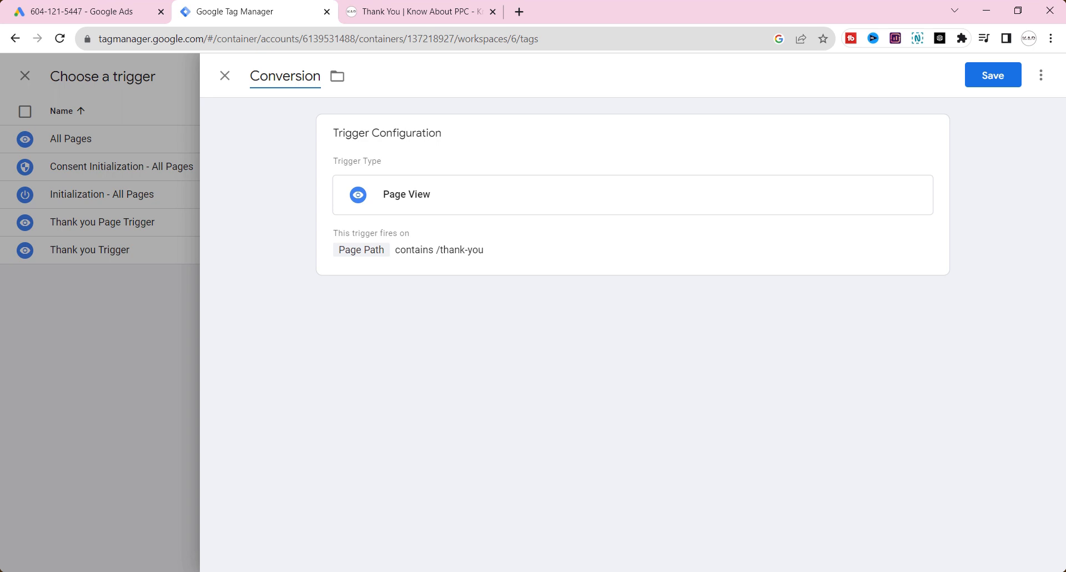
{"action": "left_click", "coordinate": [1010, 78]}
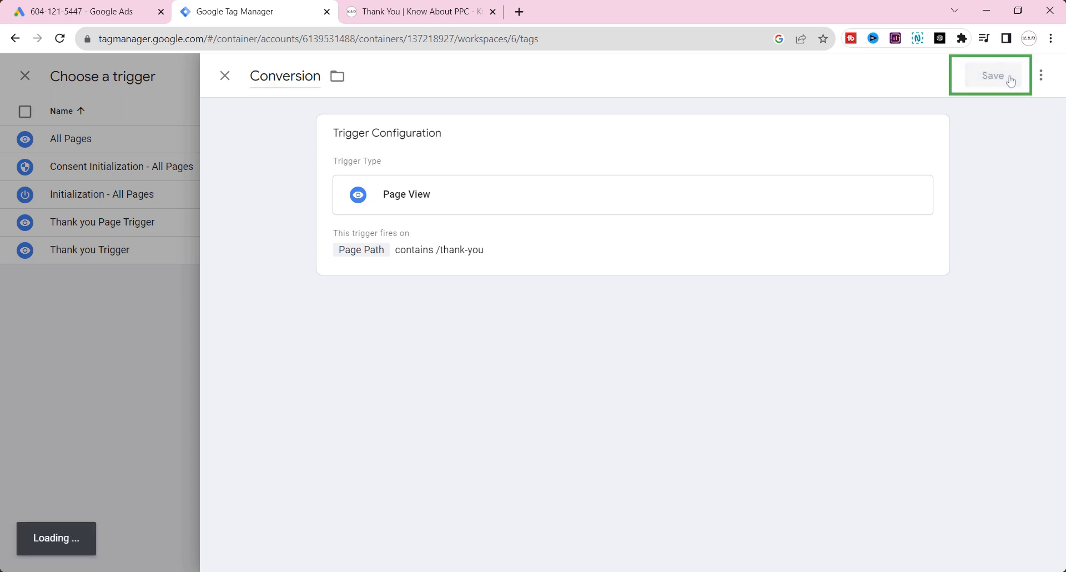
Step: Save the tag under the name Google Ads Conversion and publish the workspace changes to the Live environment
{"action": "type", "text": "Conversion"}
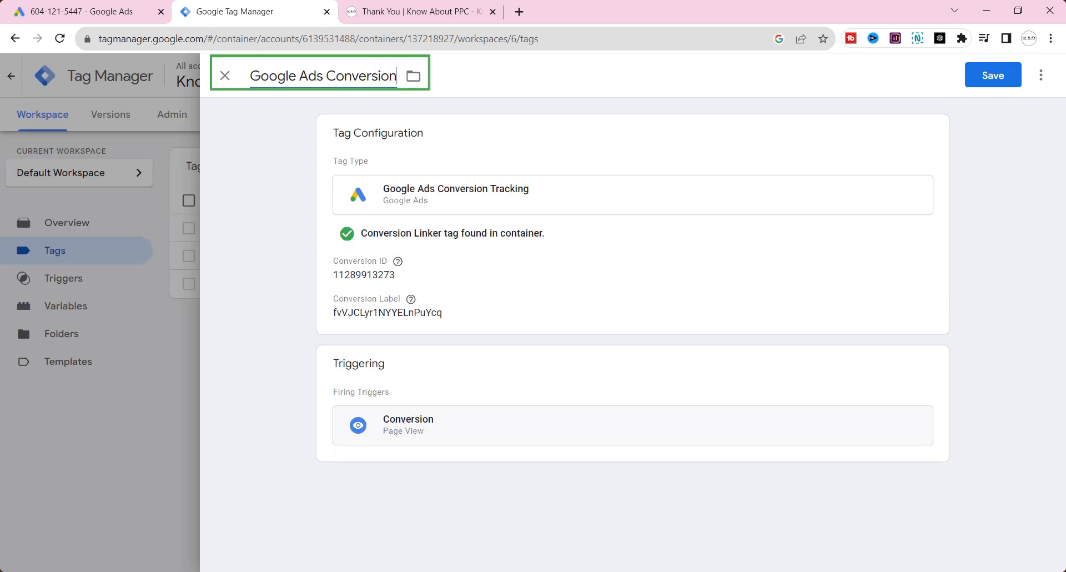
{"action": "left_click", "coordinate": [996, 75]}
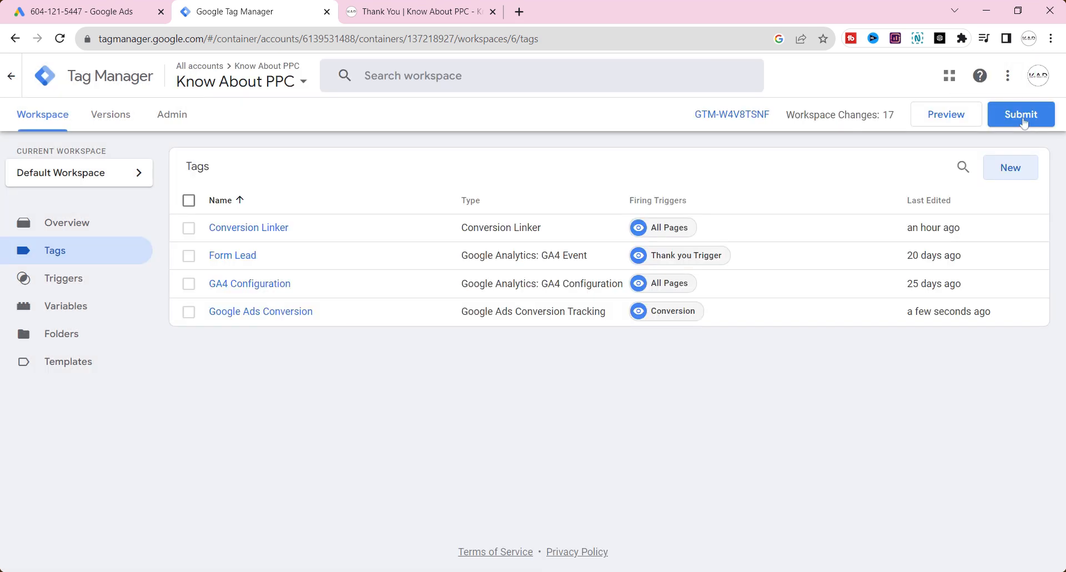
{"action": "left_click", "coordinate": [1024, 123]}
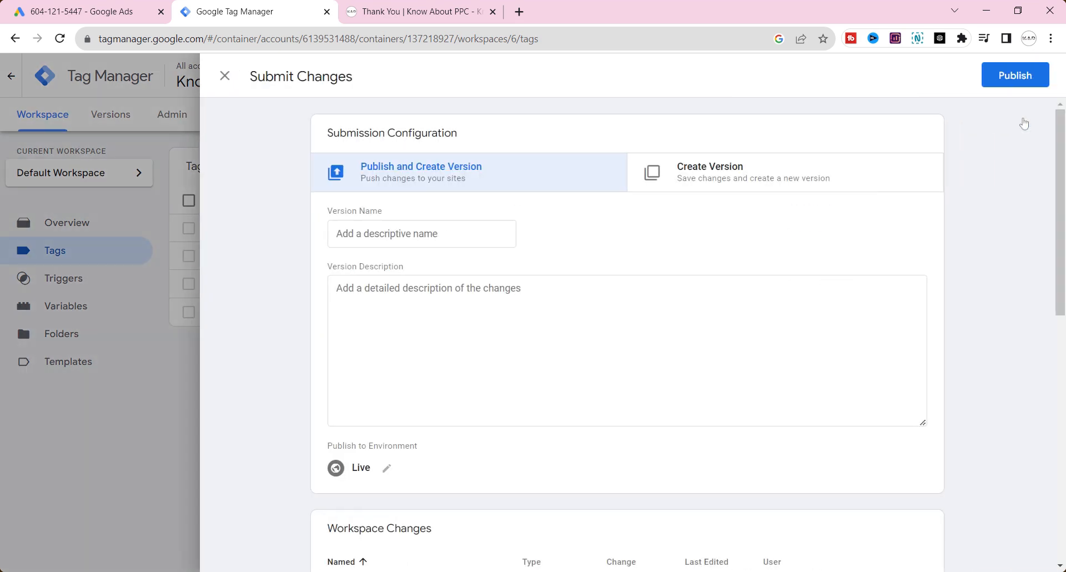
{"action": "left_click", "coordinate": [1024, 79]}
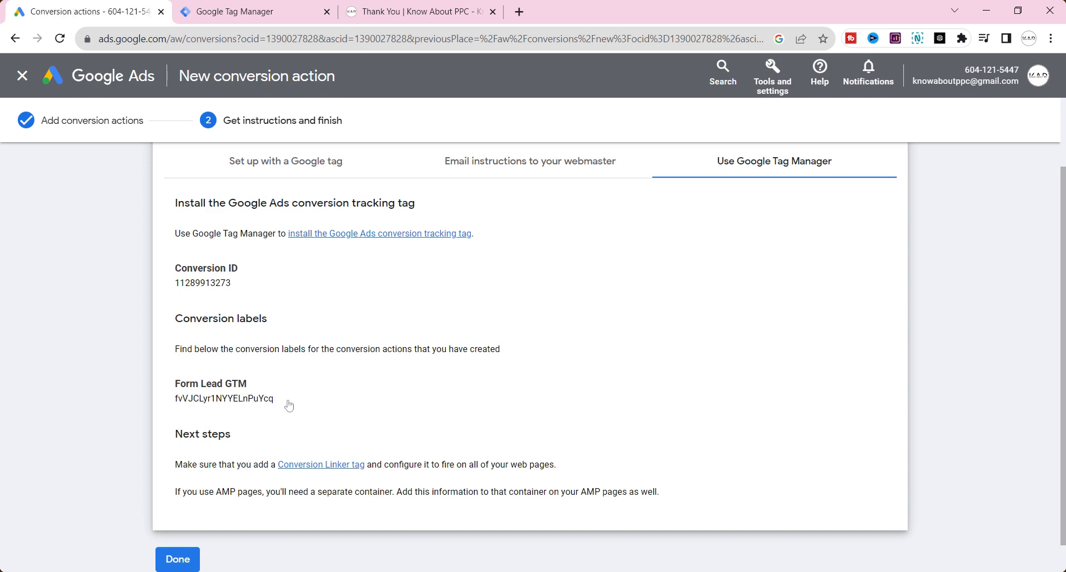
Step: Finish the conversion action setup in Google Ads and inspect the Submit lead forms goal's conversion actions in a new campaign
{"action": "left_click", "coordinate": [178, 559]}
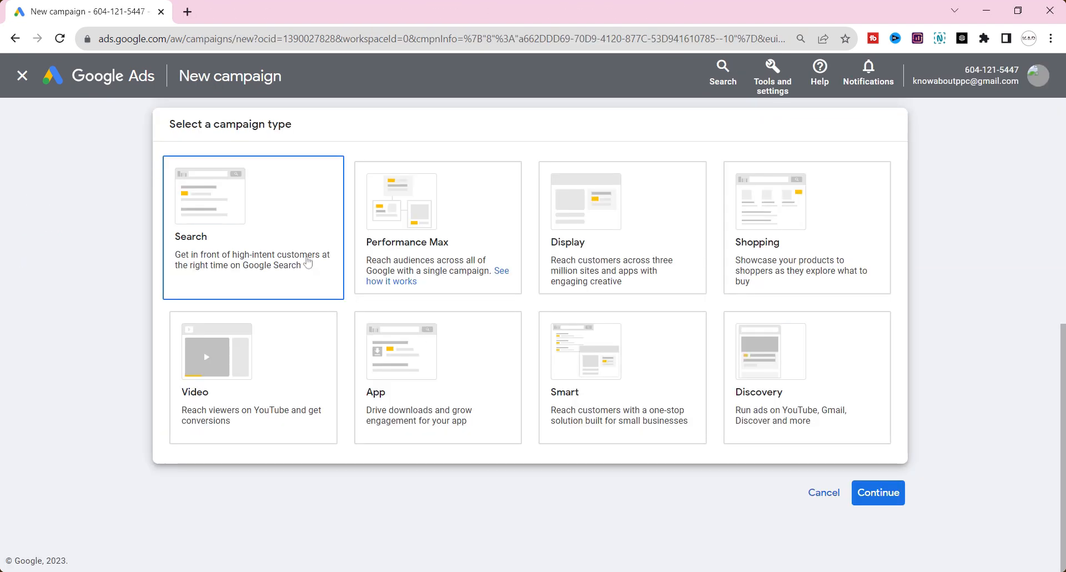
{"action": "scroll", "coordinate": [380, 261], "scroll_direction": "down", "scroll_amount": 3}
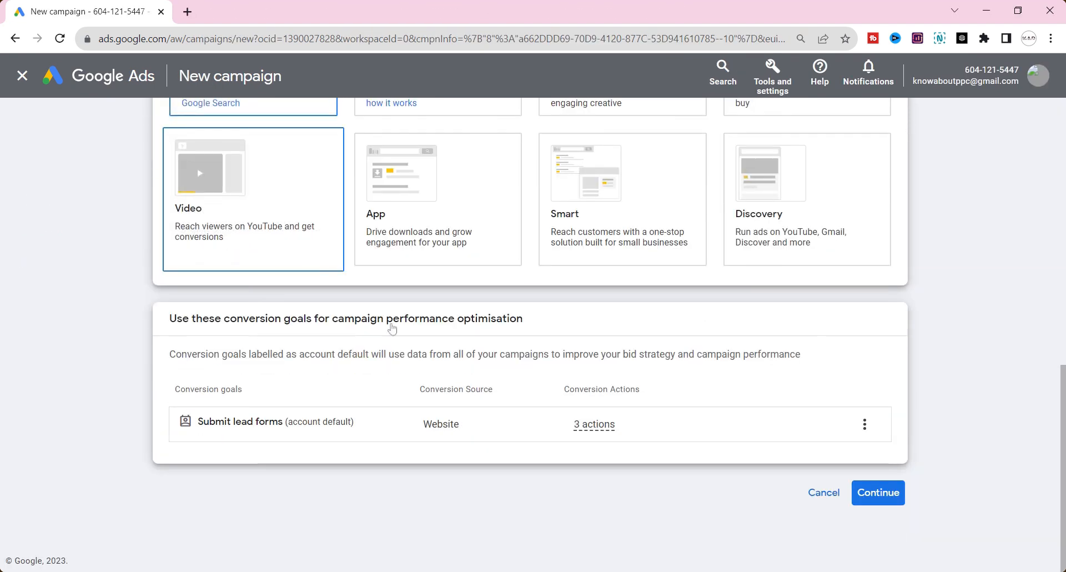
{"action": "mouse_move", "coordinate": [594, 425]}
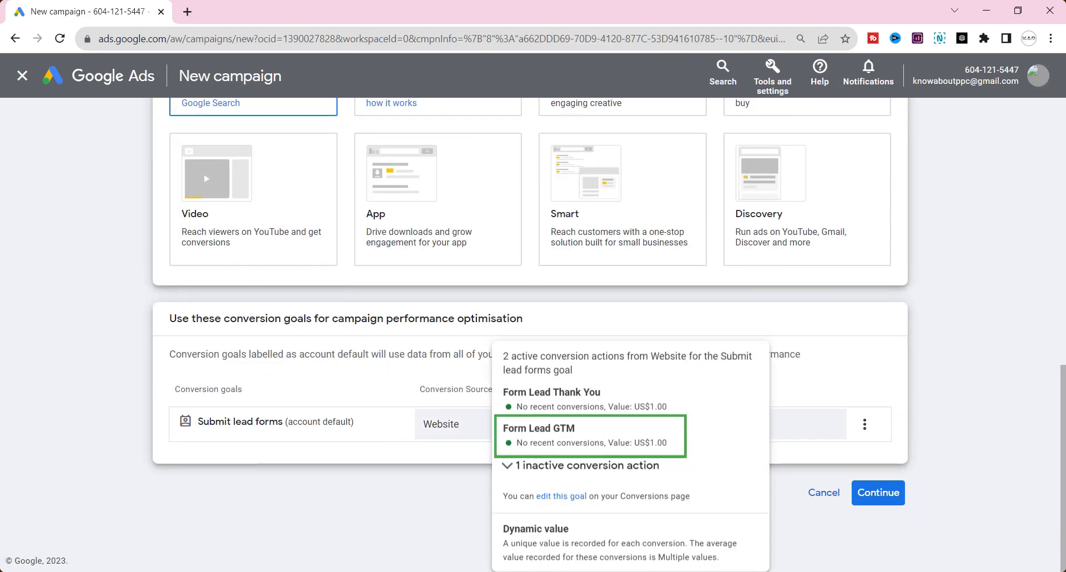